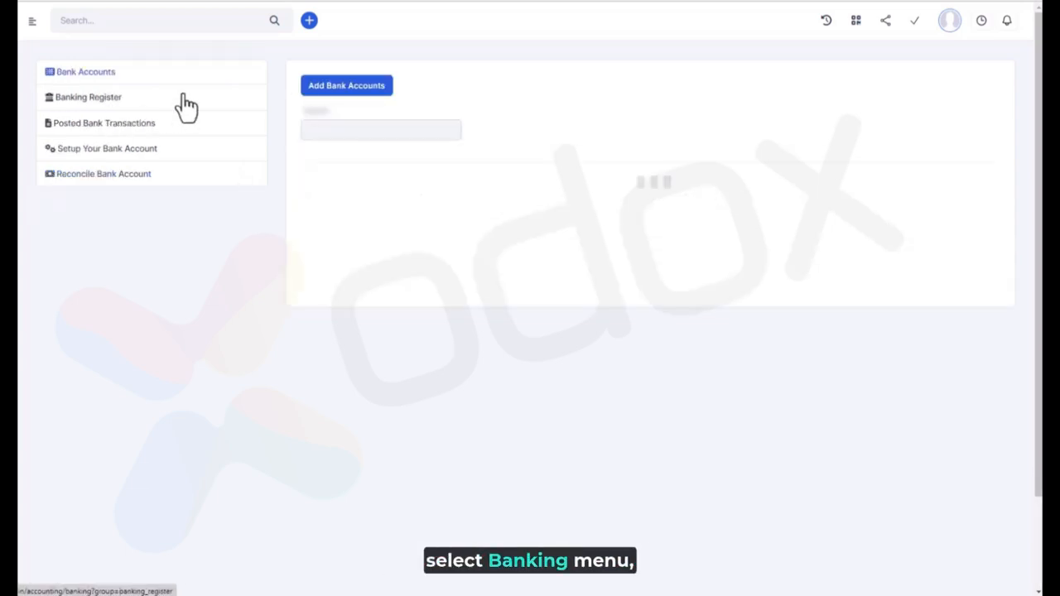
# In bank account setup, switch the selected account from 11111 - Bank Demo to 10000 - Centenary Bank Account
pyautogui.click(121, 150)
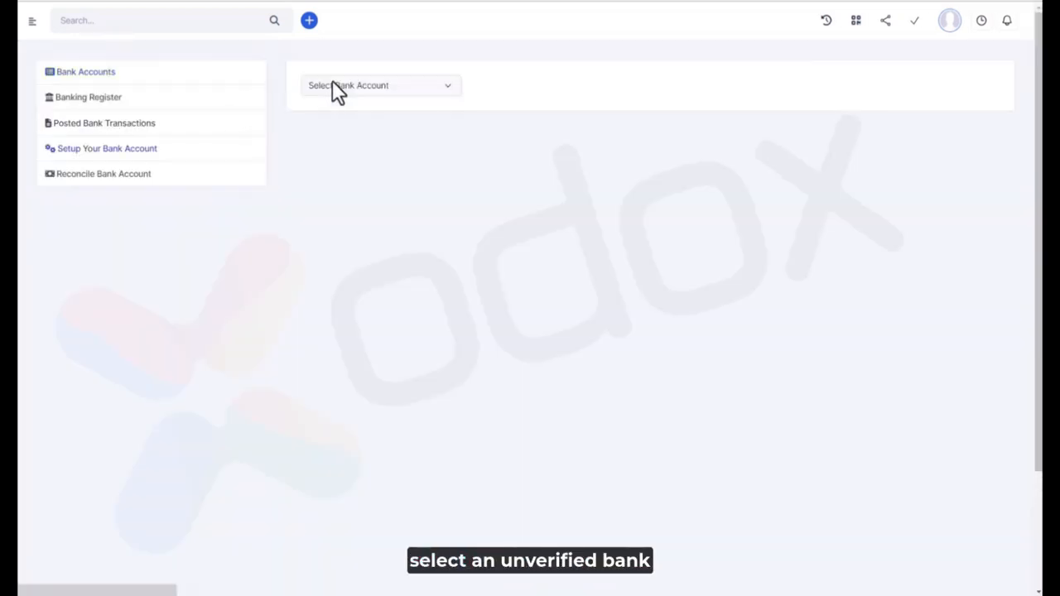
pyautogui.click(336, 85)
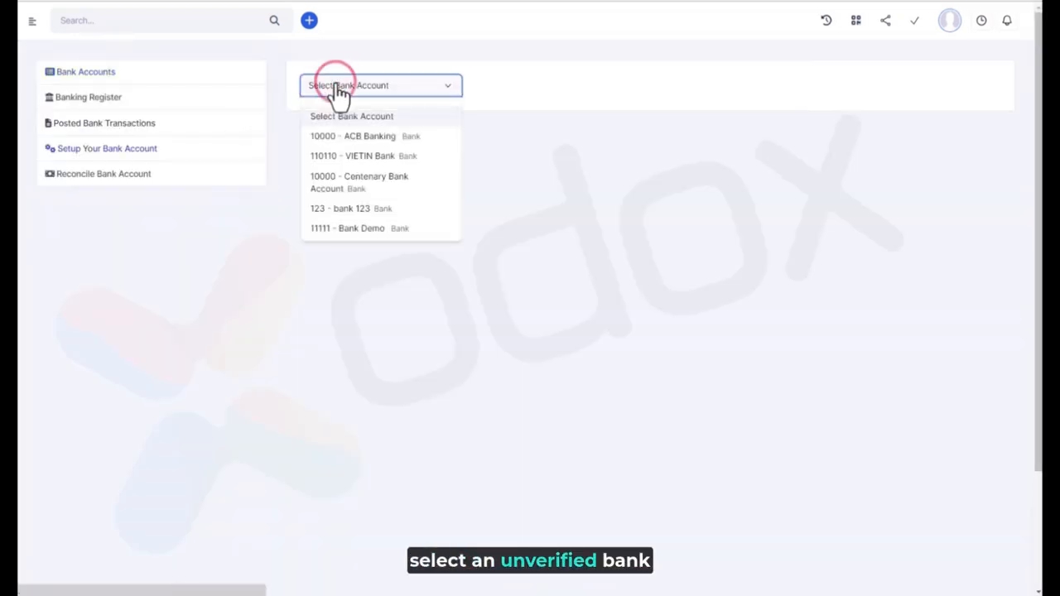
pyautogui.click(377, 230)
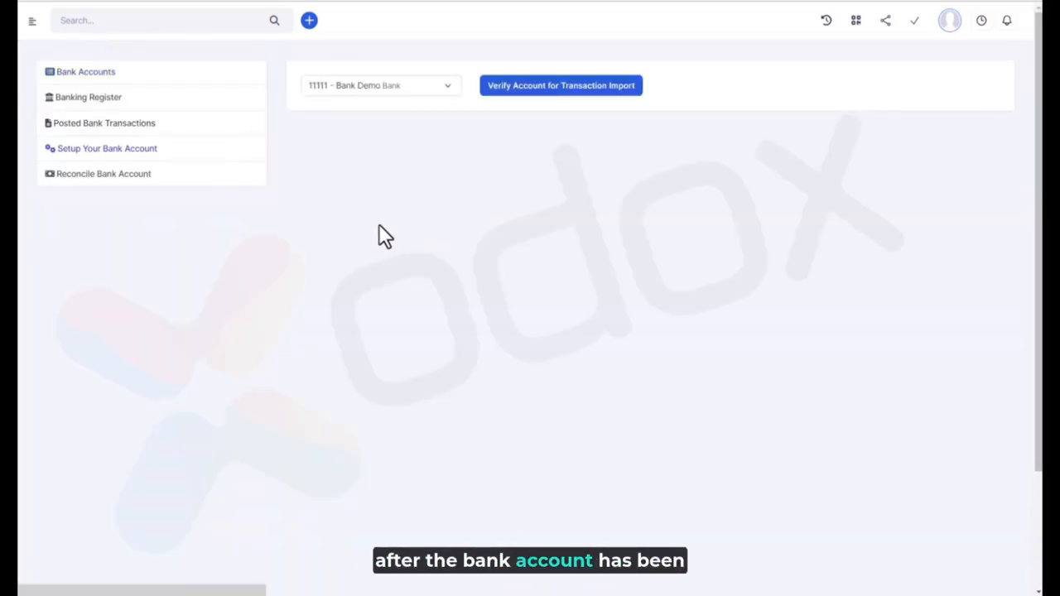
pyautogui.click(413, 86)
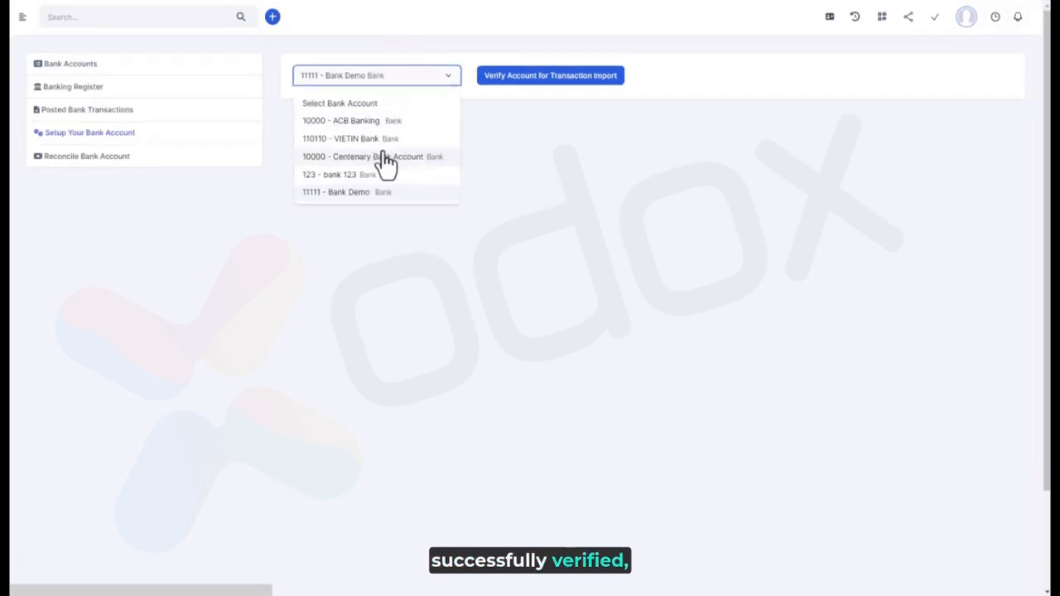
pyautogui.click(386, 159)
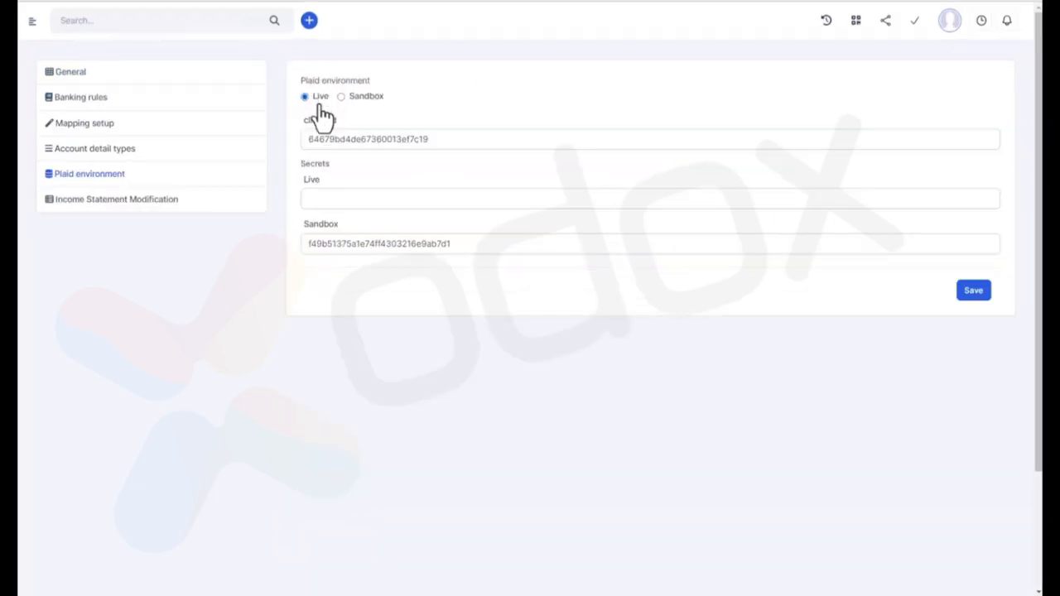
# Switch the Plaid environment from Live to Sandbox, noting the client_id and secret fields
pyautogui.click(394, 142)
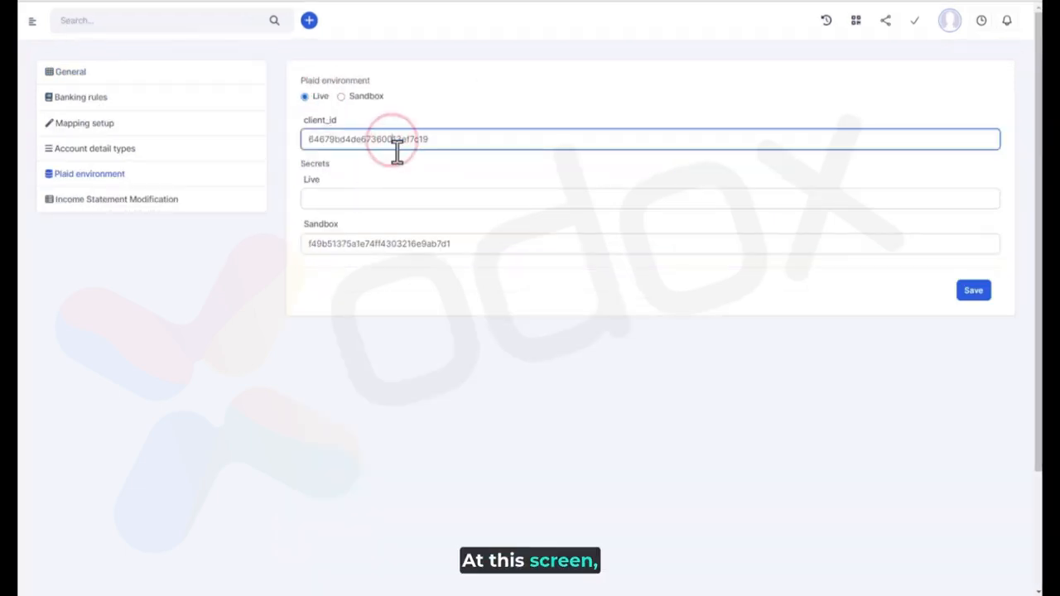
pyautogui.click(398, 203)
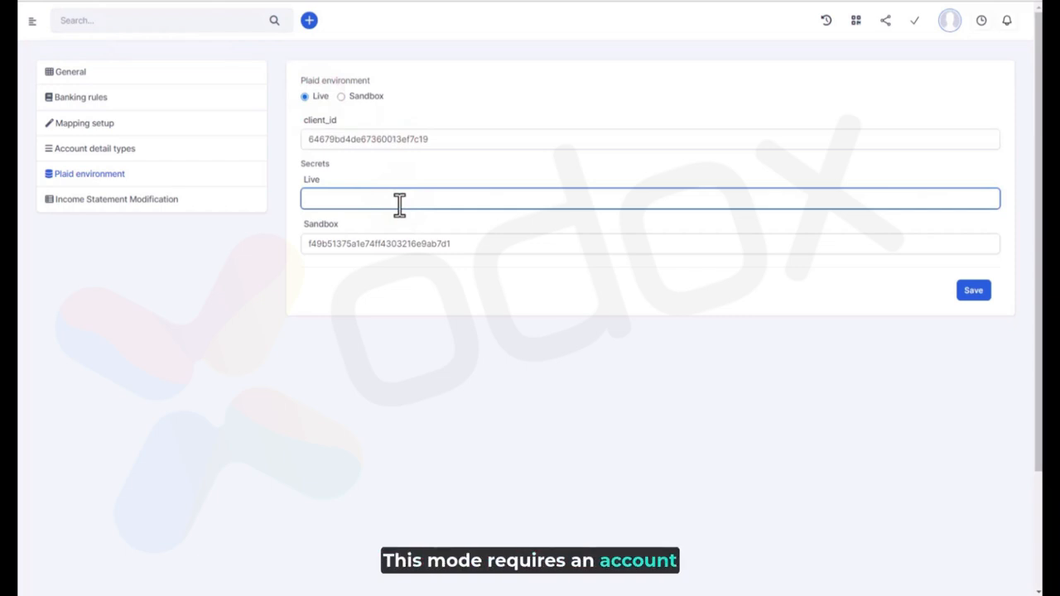
pyautogui.click(365, 96)
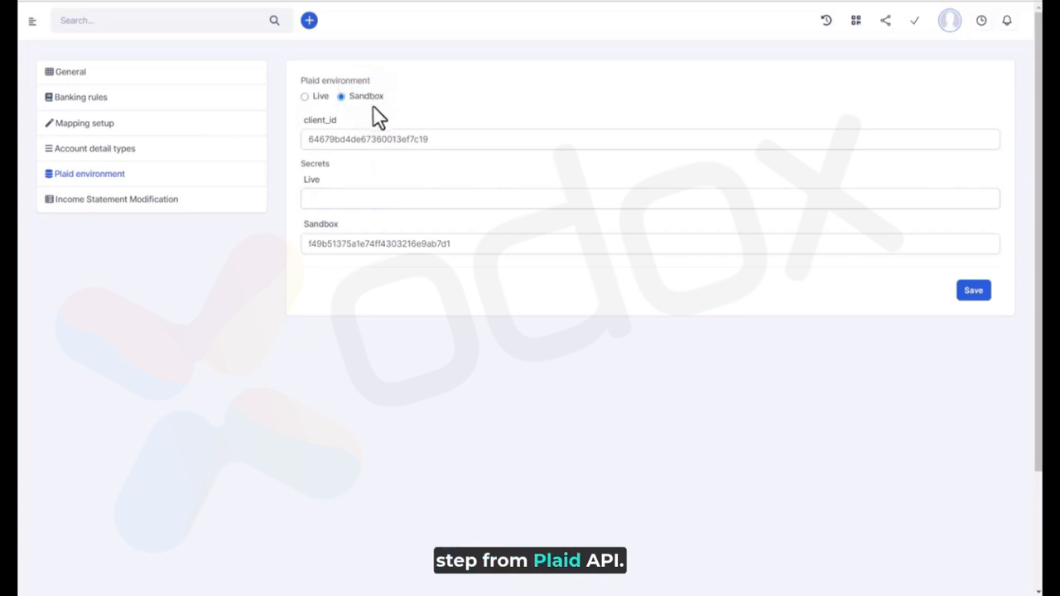
pyautogui.click(382, 138)
pyautogui.click(413, 252)
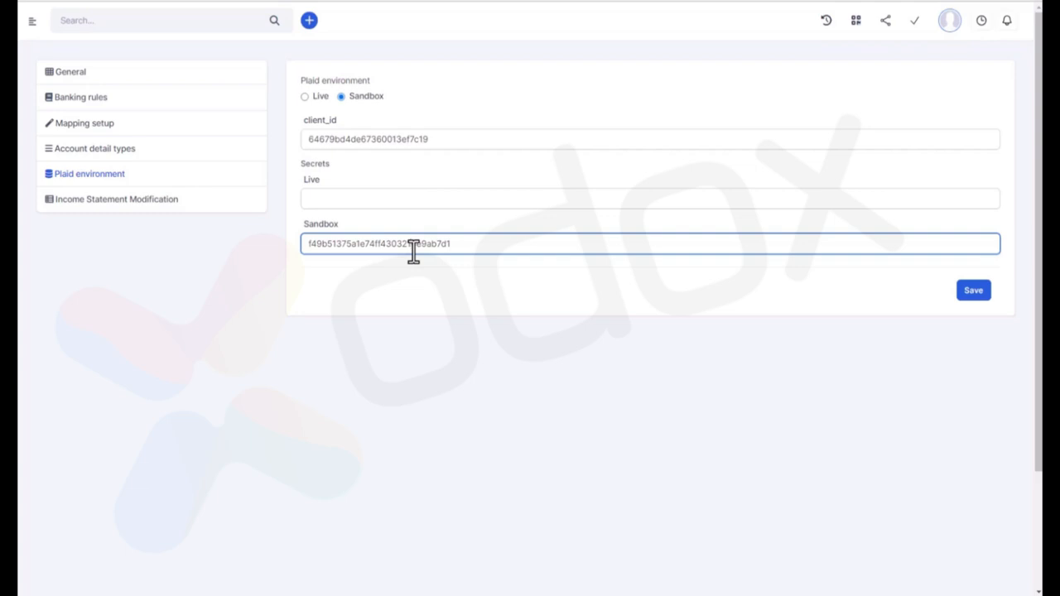
# Compare the client_id, Live secret and Sandbox secret fields in the Plaid settings
pyautogui.click(354, 141)
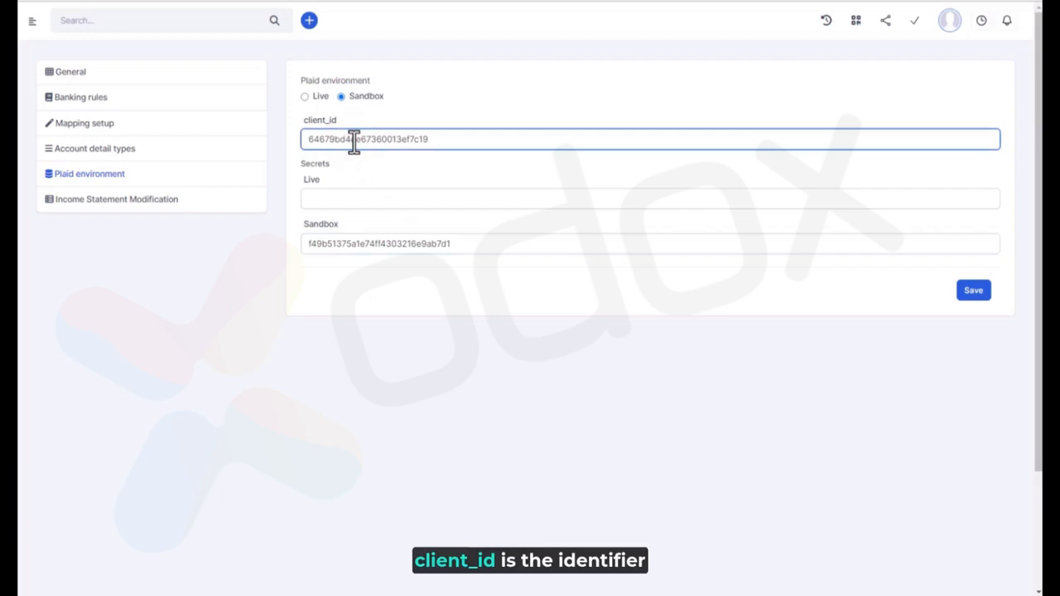
pyautogui.click(322, 201)
pyautogui.click(368, 244)
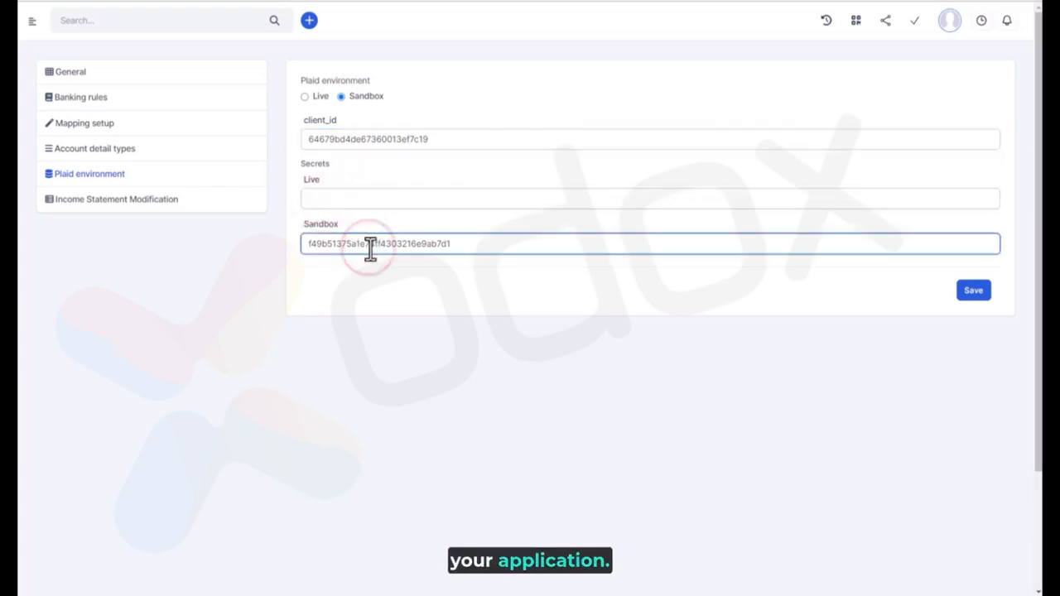
pyautogui.click(367, 206)
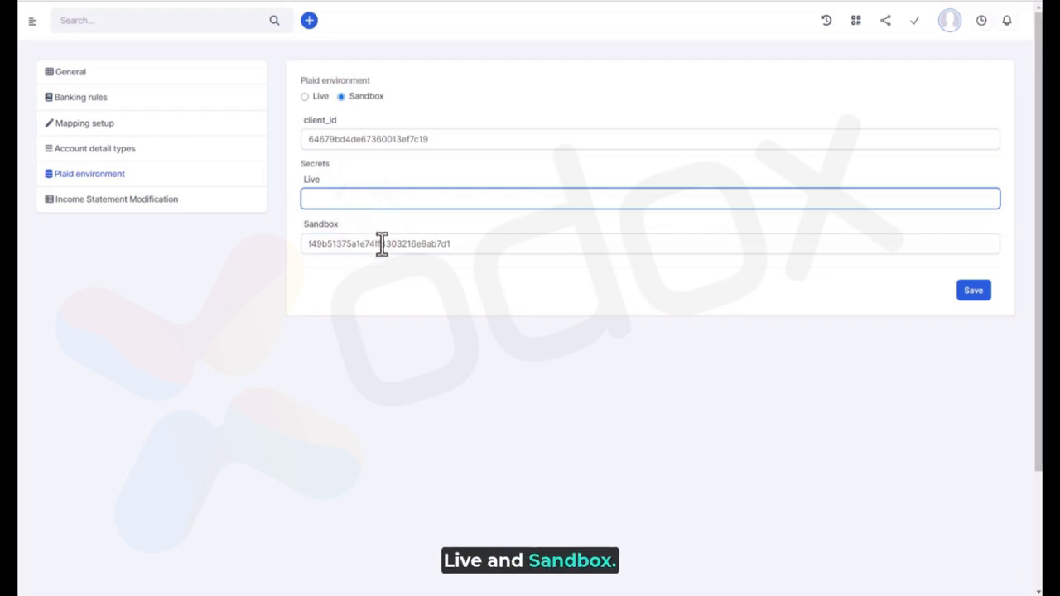
pyautogui.click(382, 244)
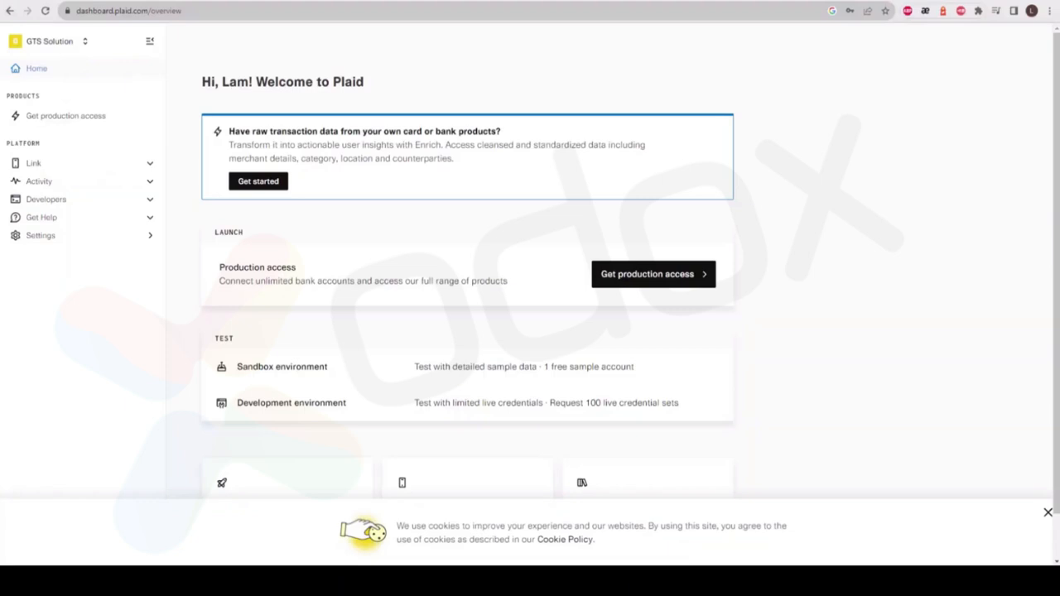
# In the Plaid dashboard, go to Developers > Keys and copy the client_id value
pyautogui.moveTo(115, 12); pyautogui.dragTo(193, 12)
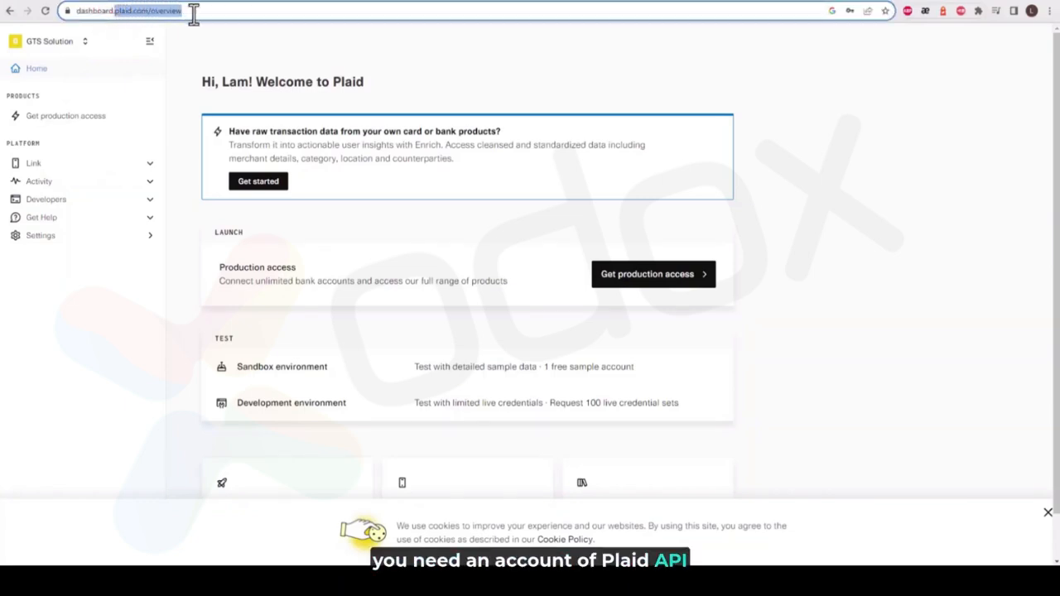
pyautogui.click(214, 41)
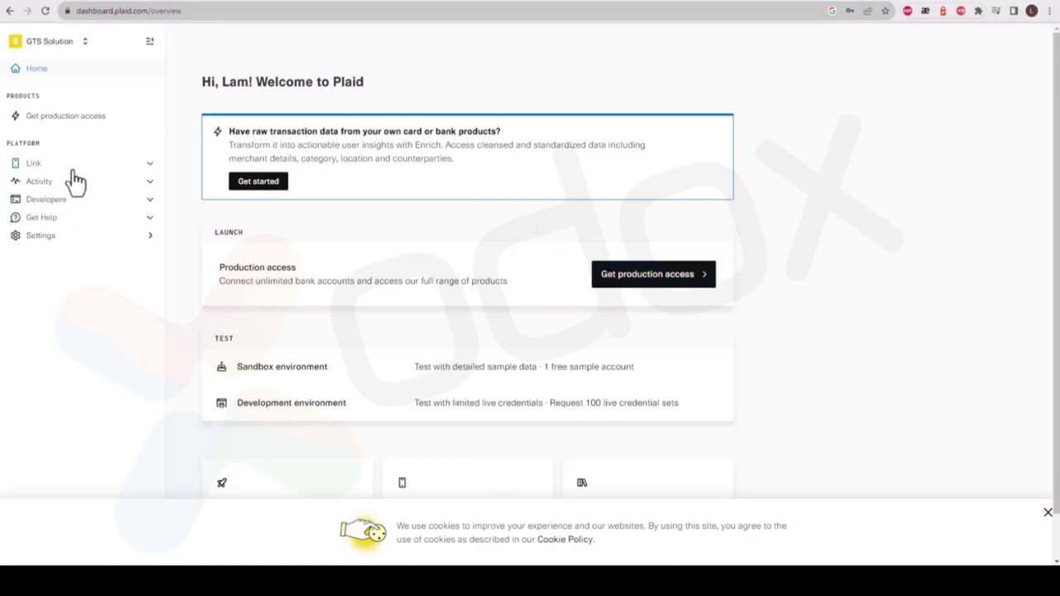
pyautogui.click(70, 200)
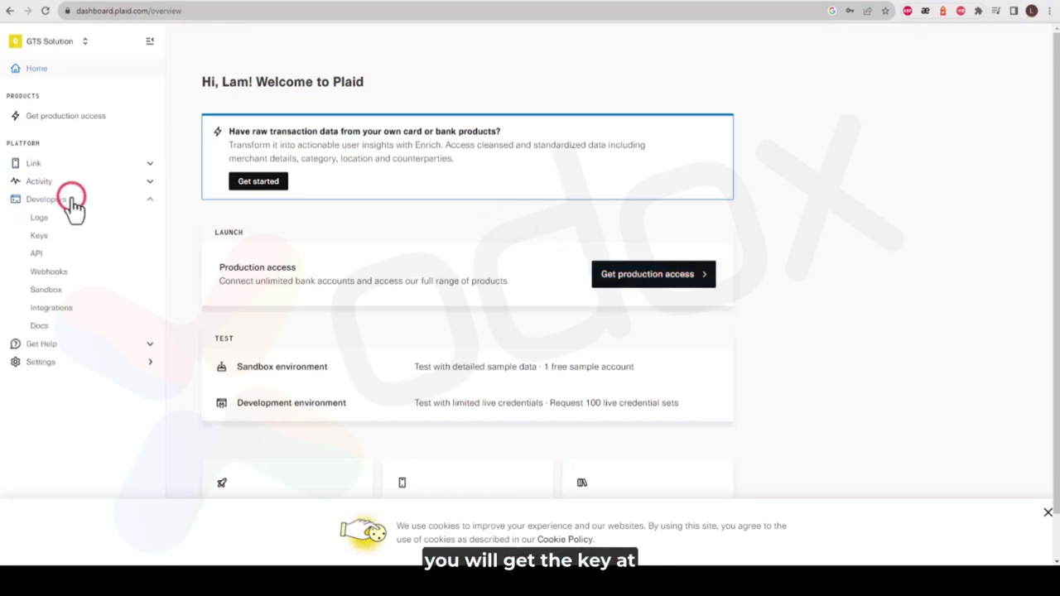
pyautogui.click(52, 237)
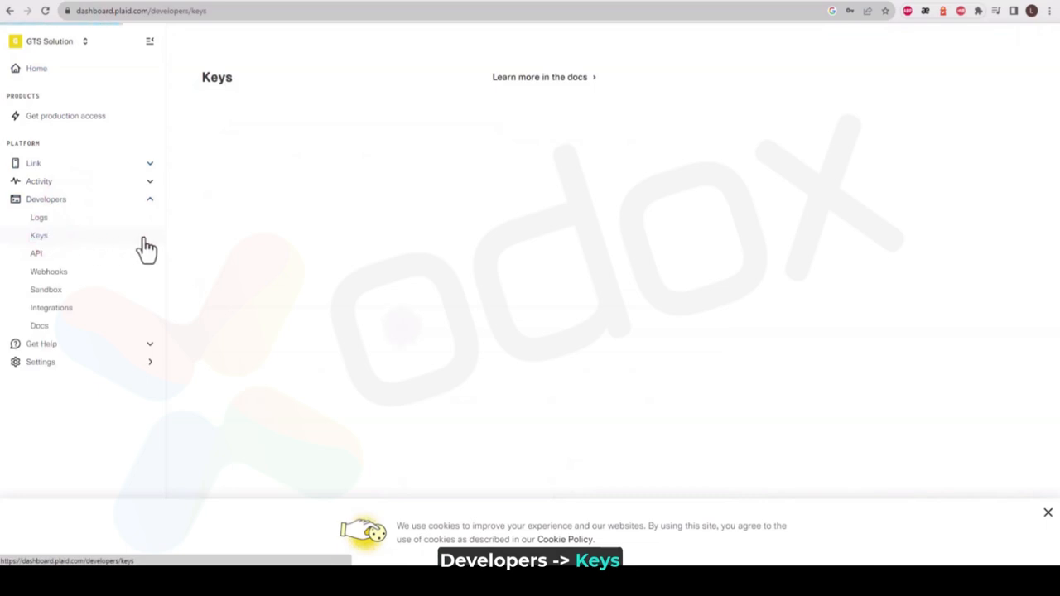
pyautogui.click(588, 126)
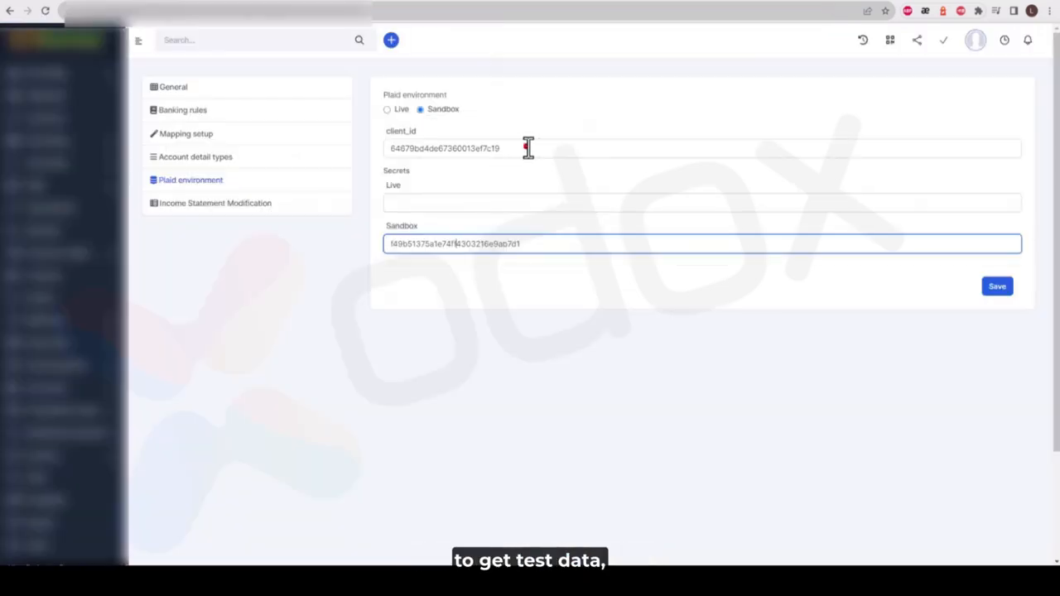
# Paste the Plaid client_id and Sandbox secret into Odox's Plaid settings fields
pyautogui.doubleClick(525, 147)
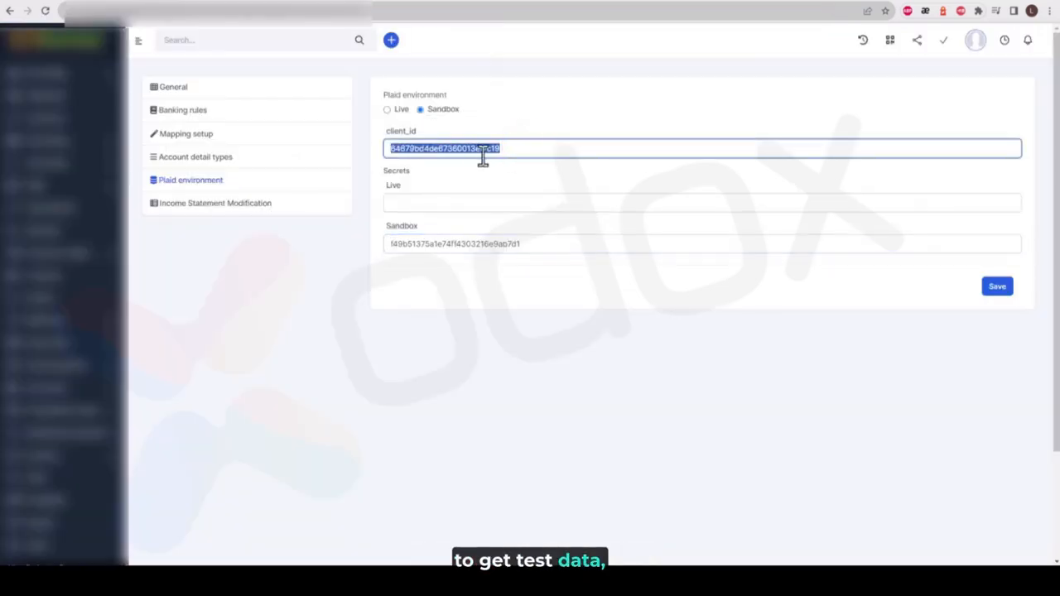
pyautogui.hotkey('ctrl', 'v')
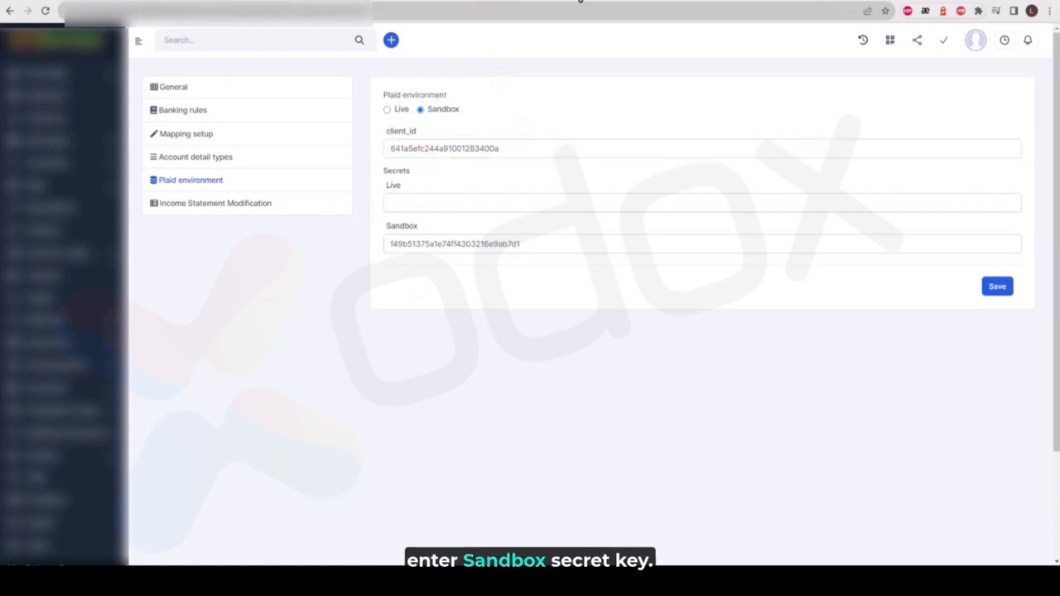
pyautogui.click(580, 1)
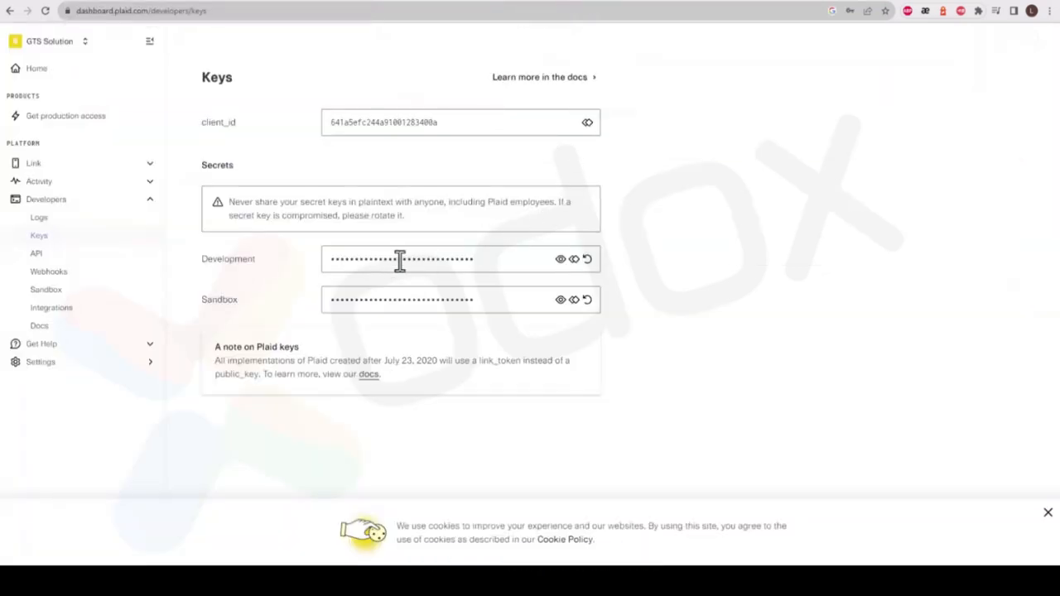
pyautogui.click(561, 301)
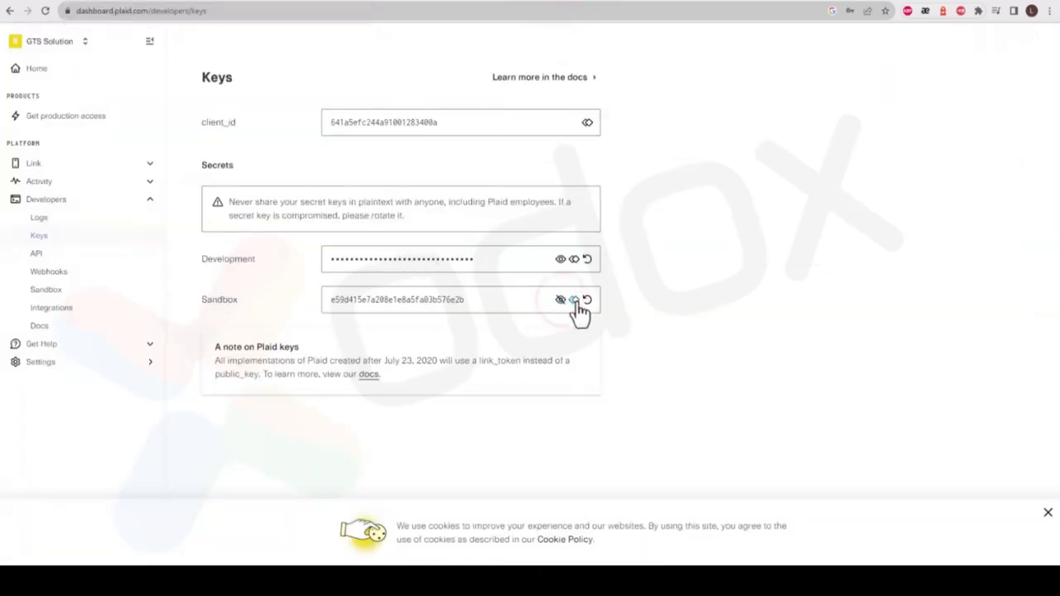
pyautogui.click(560, 302)
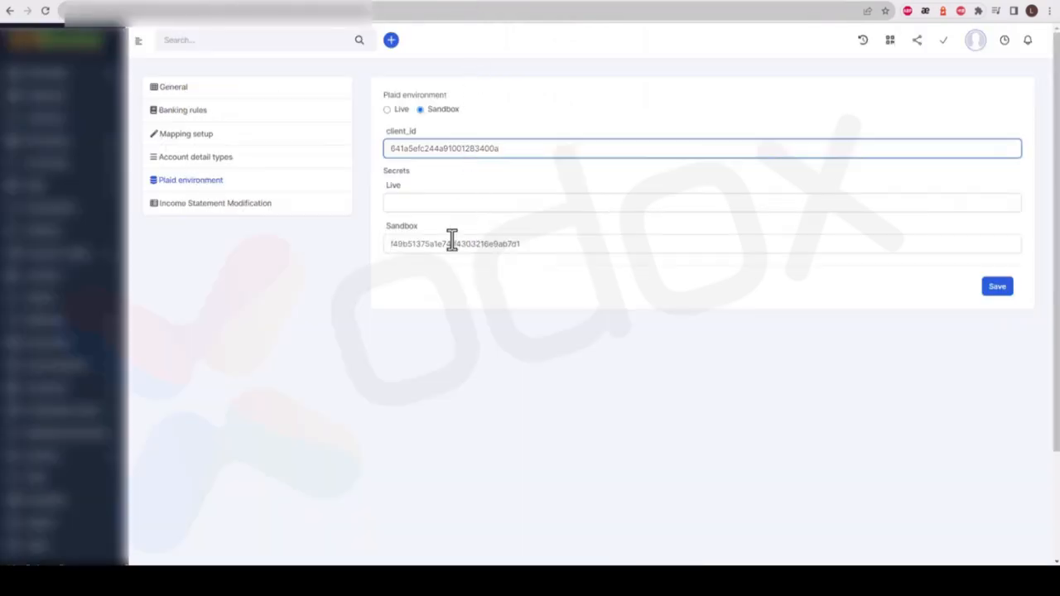
pyautogui.doubleClick(450, 244)
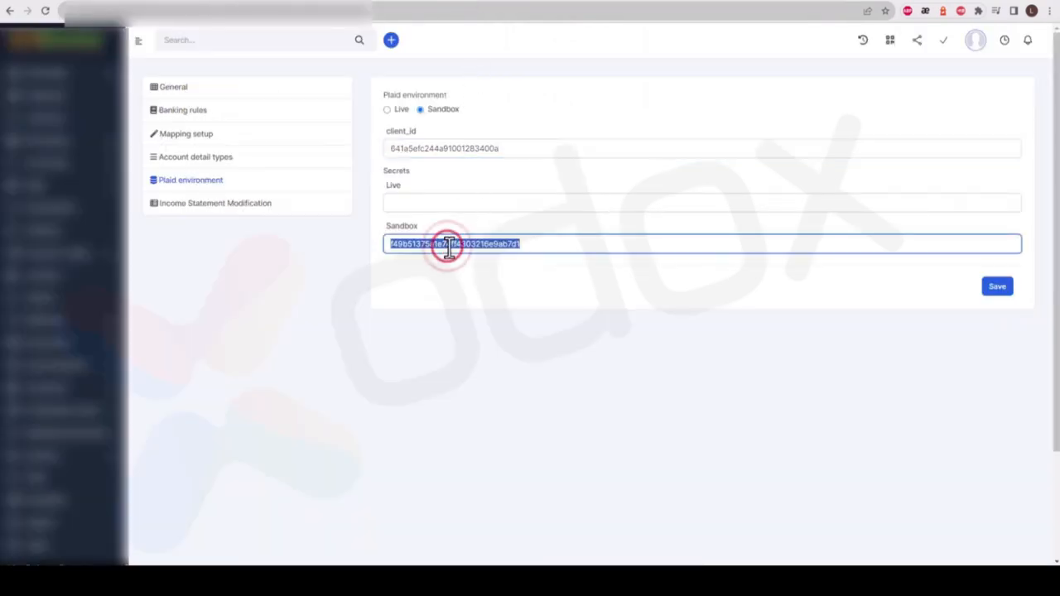
pyautogui.hotkey('ctrl', 'v')
# Begin a Plaid production access request, reaching the Product selection step
pyautogui.click(400, 111)
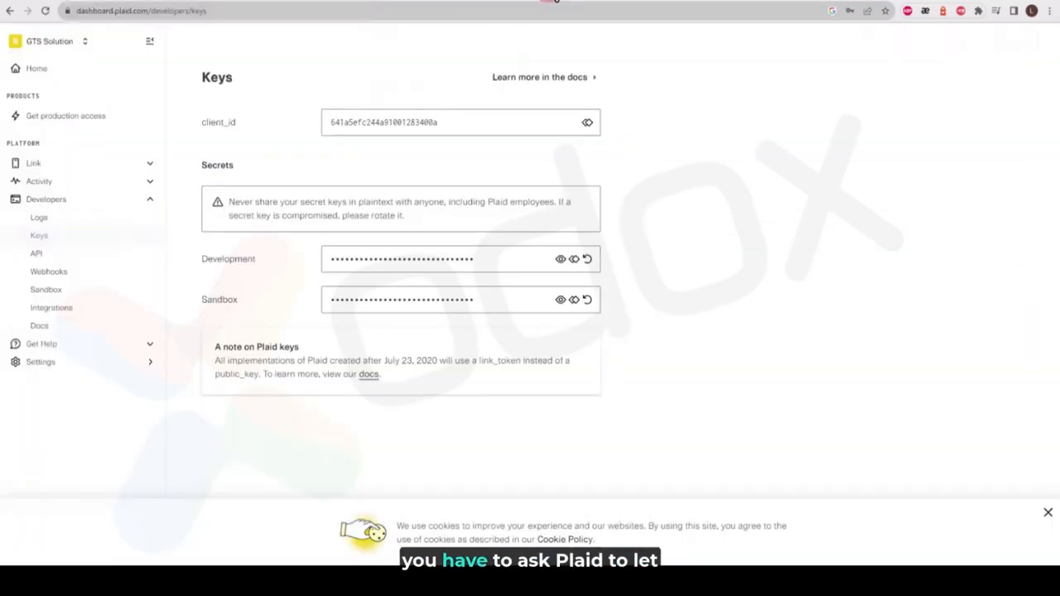
pyautogui.click(73, 116)
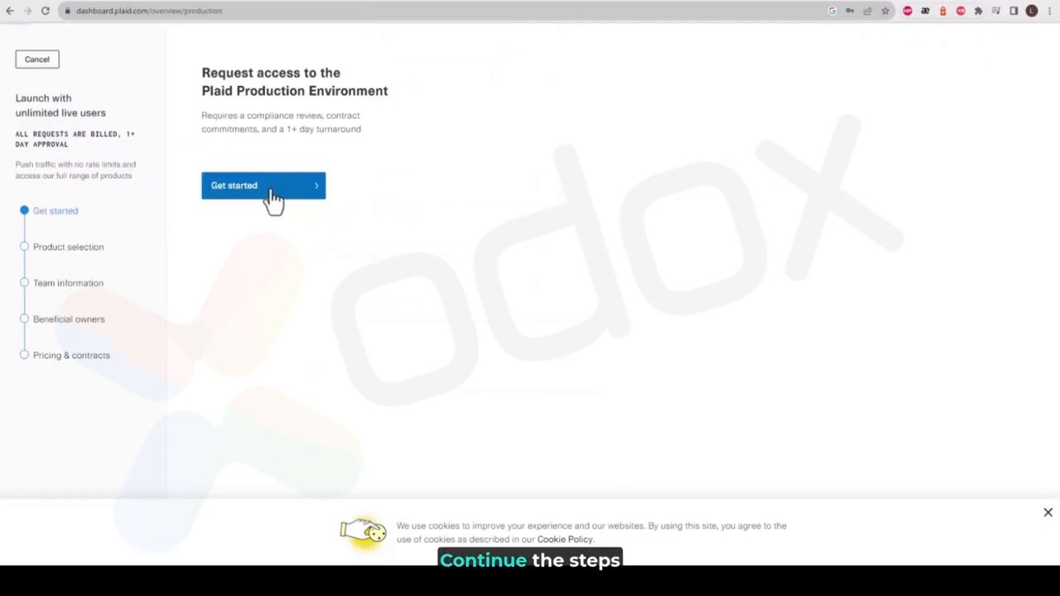
pyautogui.click(265, 196)
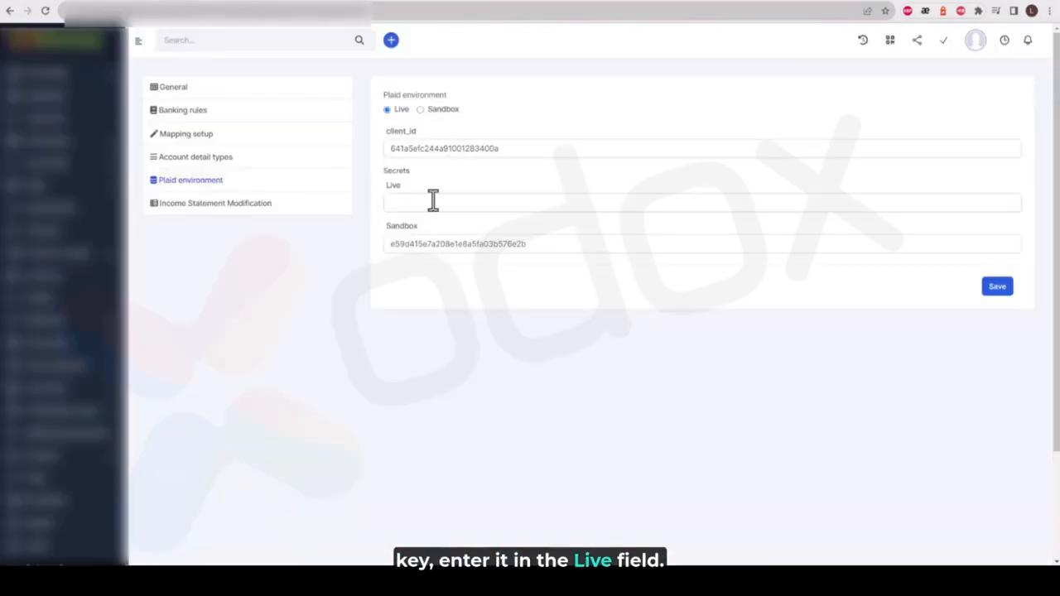
# Choose Sandbox as the Plaid environment and save the settings
pyautogui.click(435, 202)
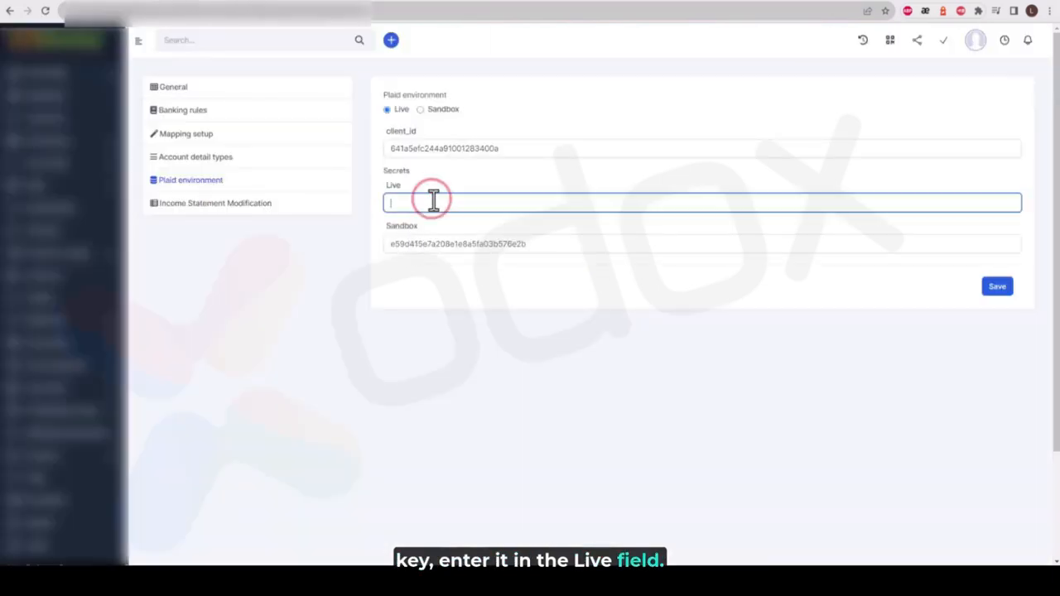
pyautogui.click(442, 111)
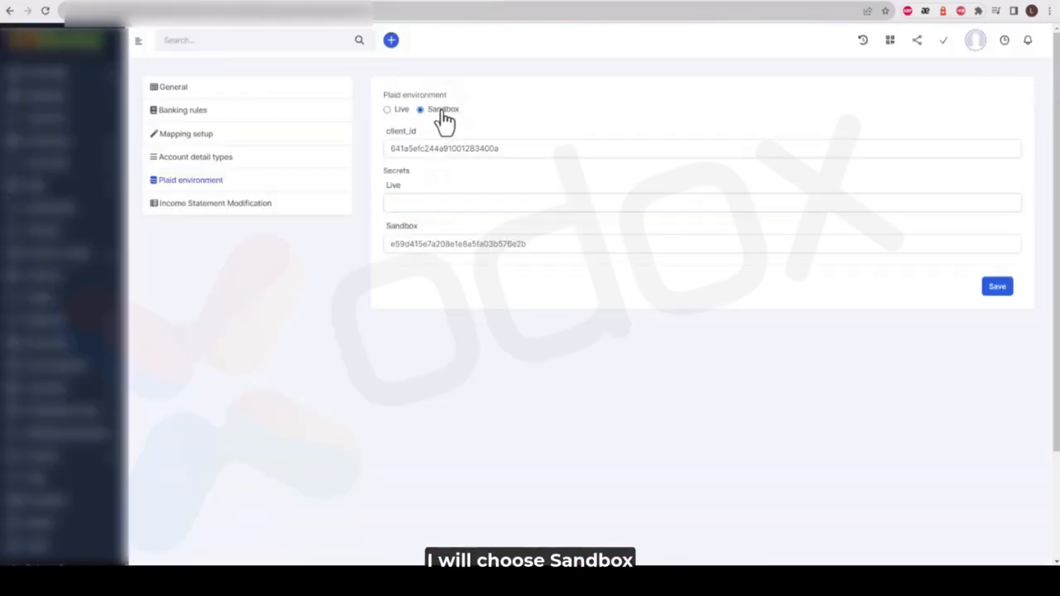
pyautogui.click(999, 286)
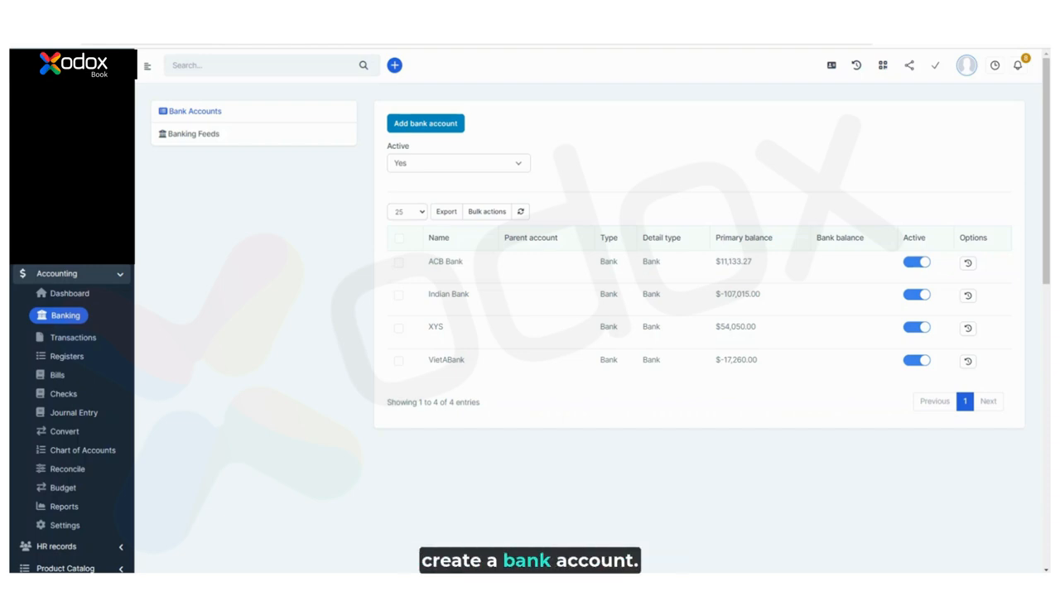
# Verify VietABank for transaction import via Plaid, choosing Wells Fargo as the institution
pyautogui.click(208, 139)
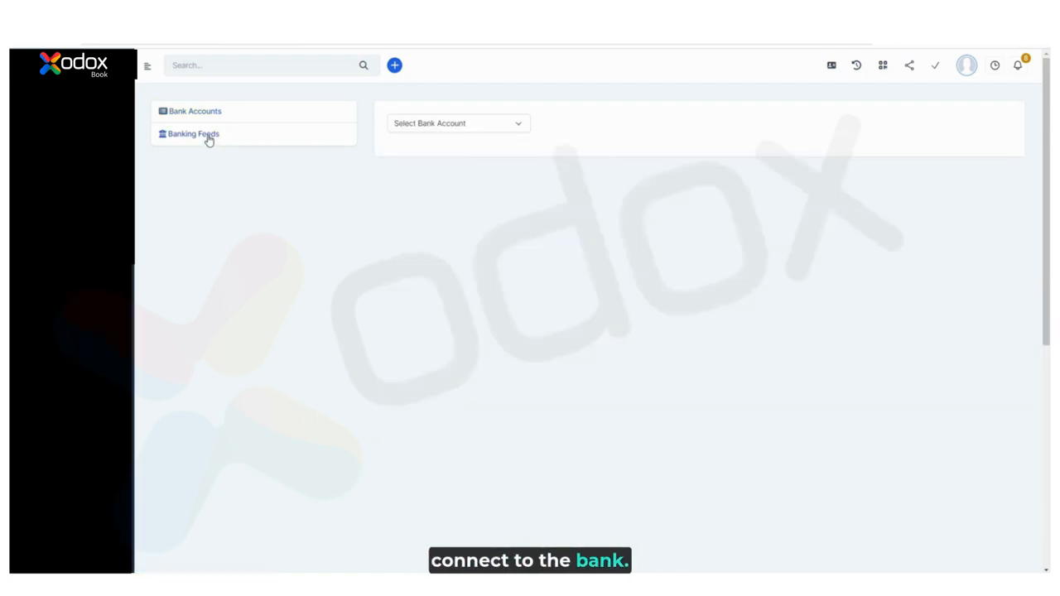
pyautogui.click(501, 128)
pyautogui.click(436, 223)
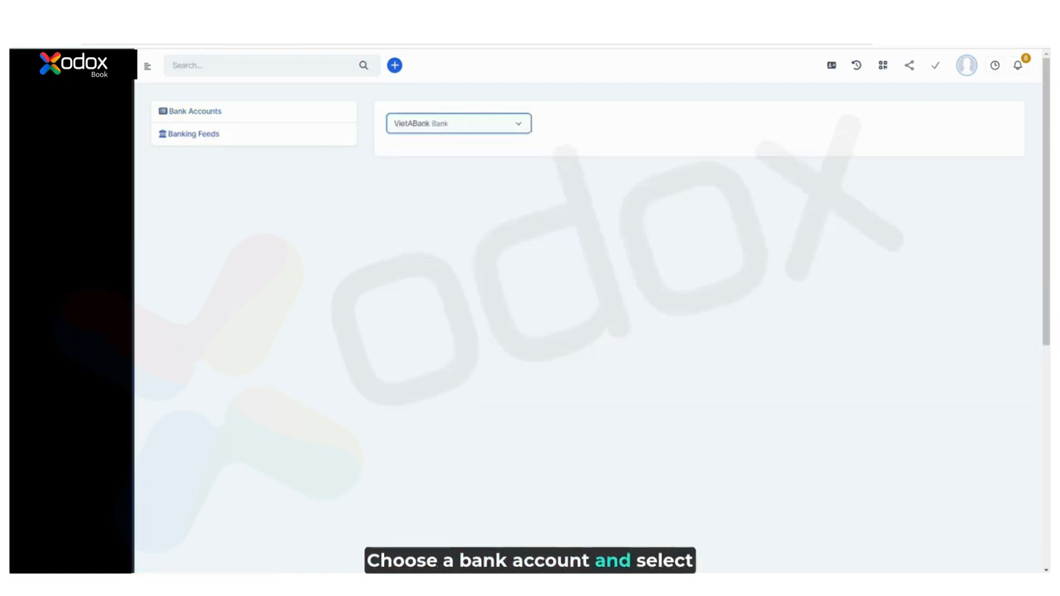
pyautogui.click(899, 126)
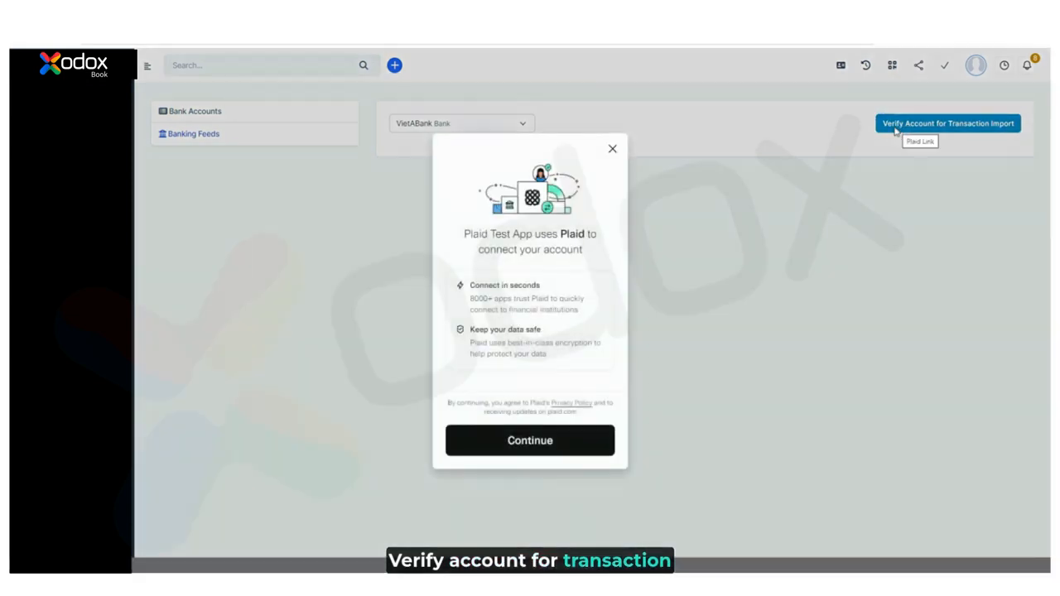
pyautogui.click(535, 445)
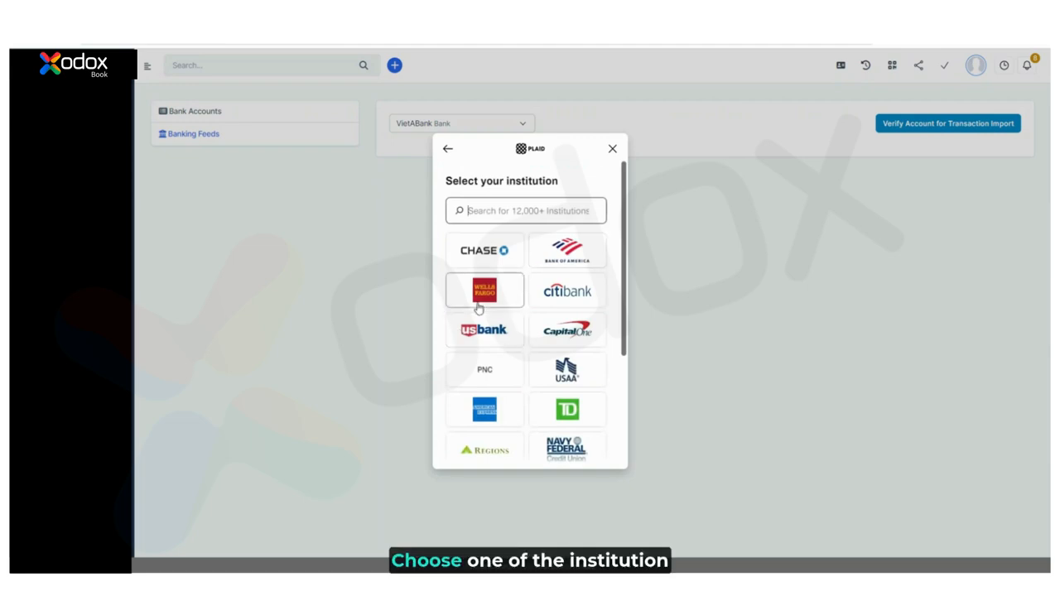
pyautogui.click(478, 305)
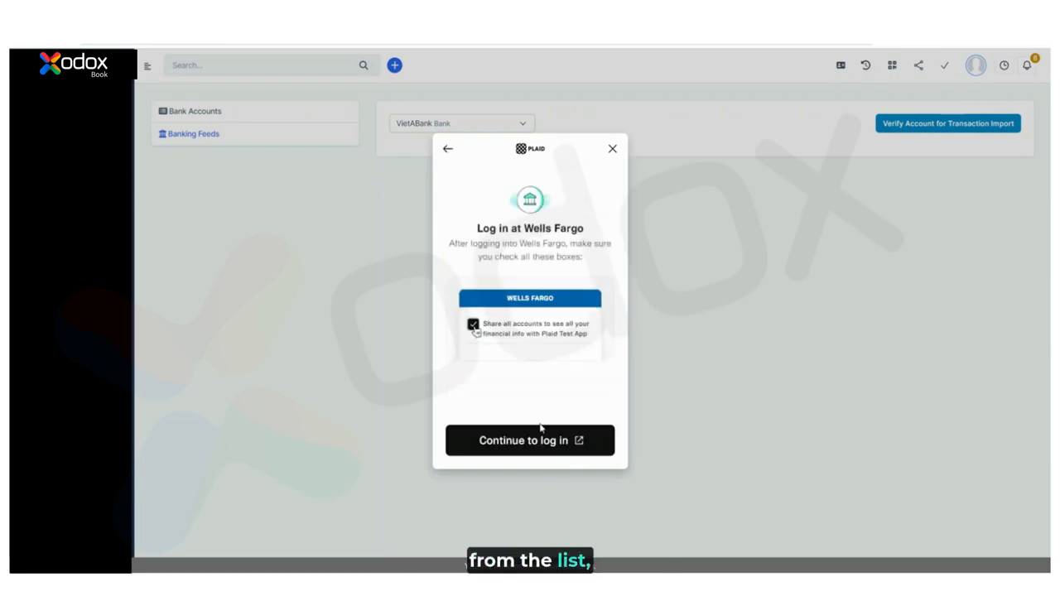
pyautogui.click(543, 439)
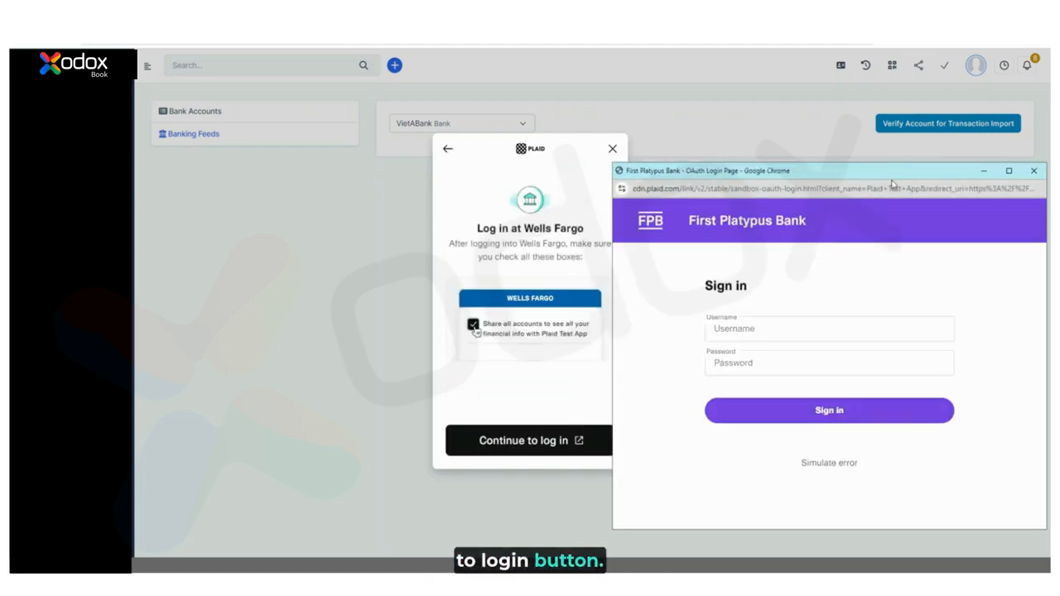
# Sign in to First Platypus Bank with the sandbox username and password, verifying by mobile code
pyautogui.moveTo(895, 179); pyautogui.dragTo(811, 163)
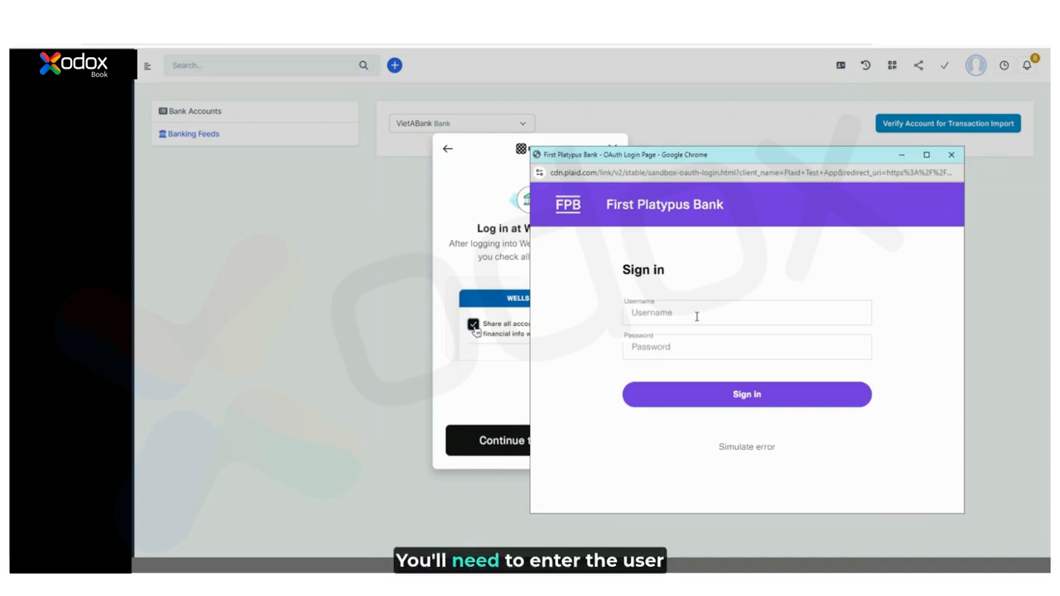
pyautogui.click(697, 316)
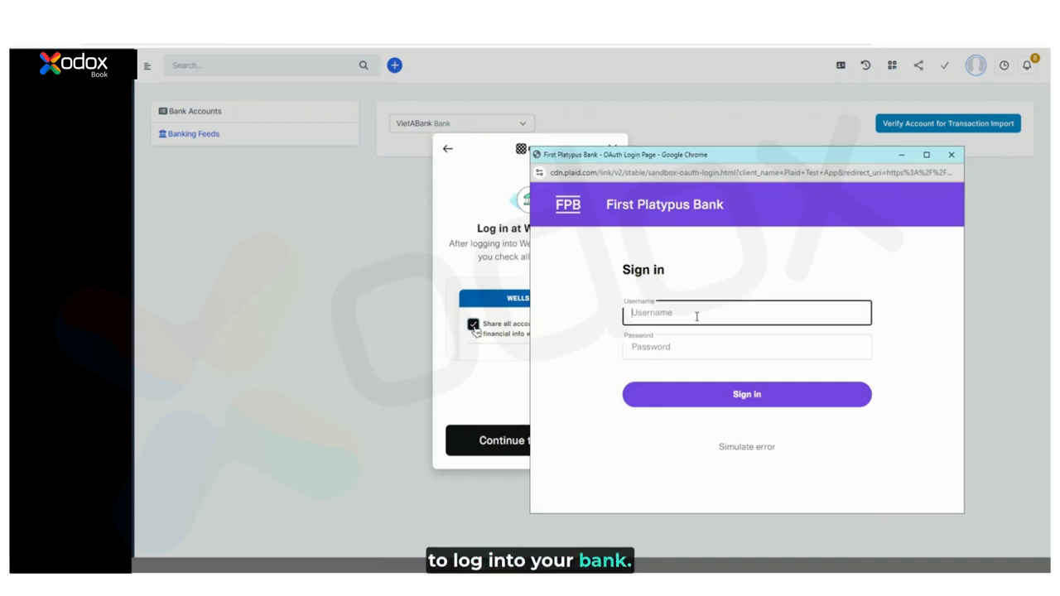
pyautogui.write('User_go')
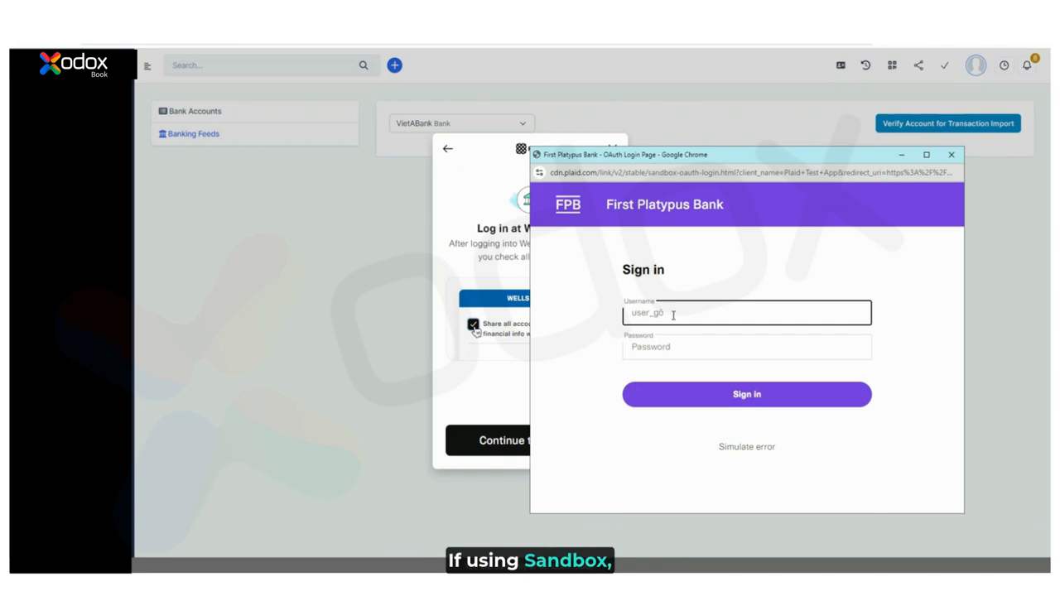
pyautogui.write('od')
pyautogui.press('Tab')
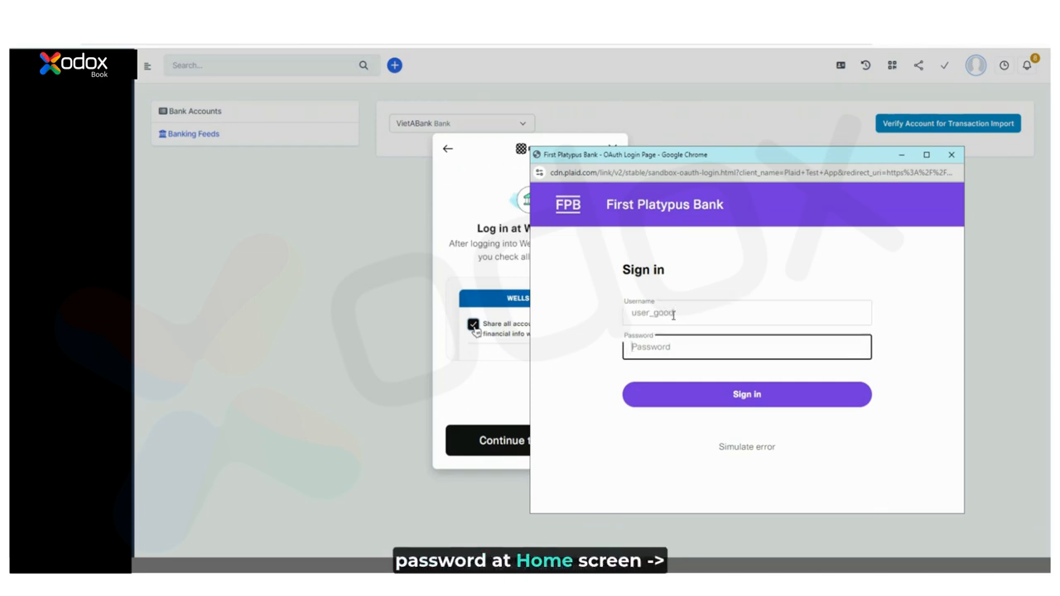
pyautogui.write('pass')
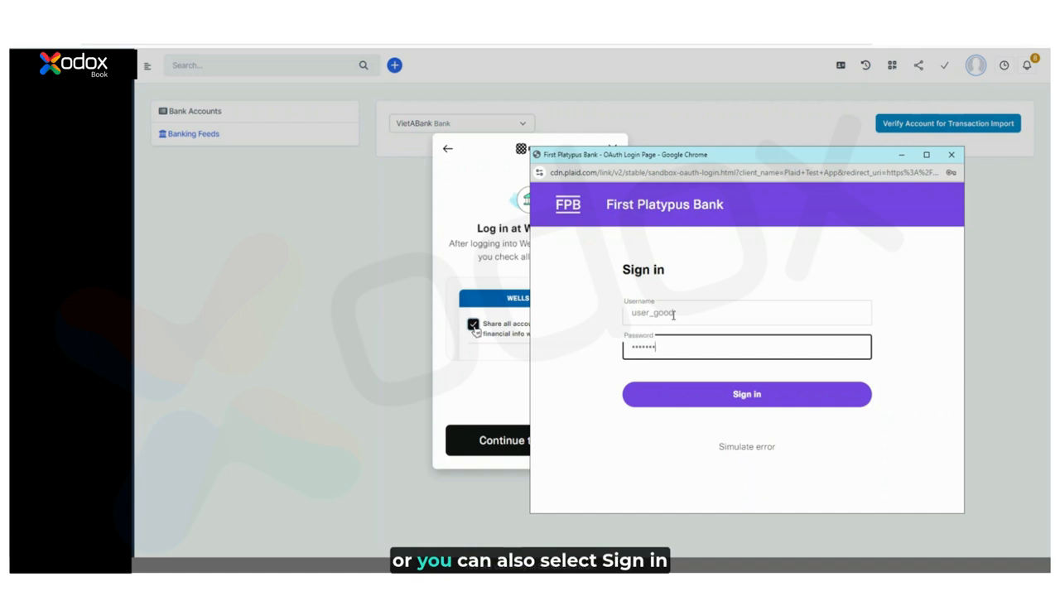
pyautogui.click(706, 405)
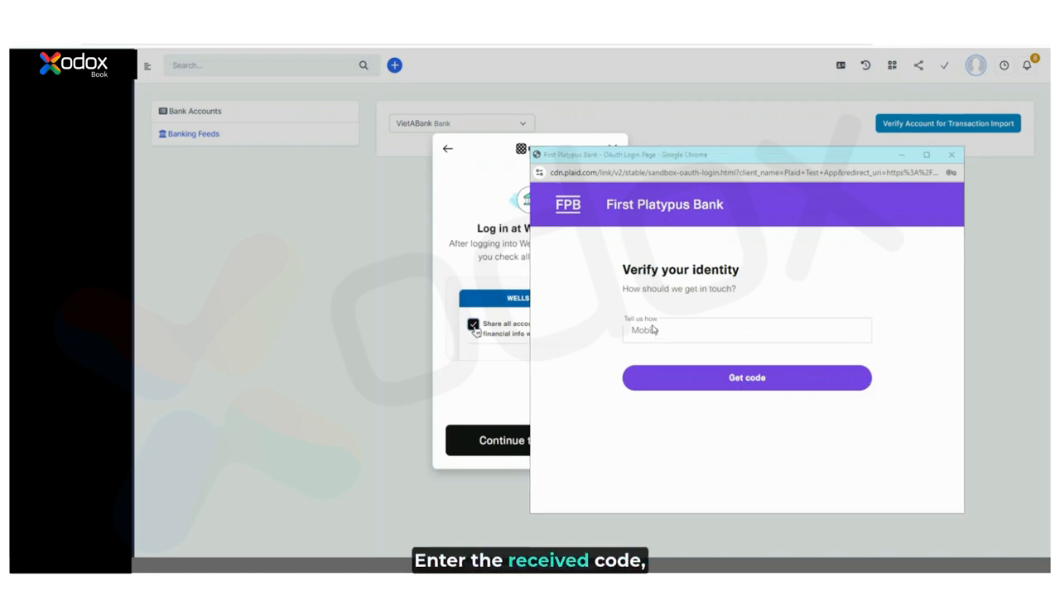
pyautogui.click(761, 380)
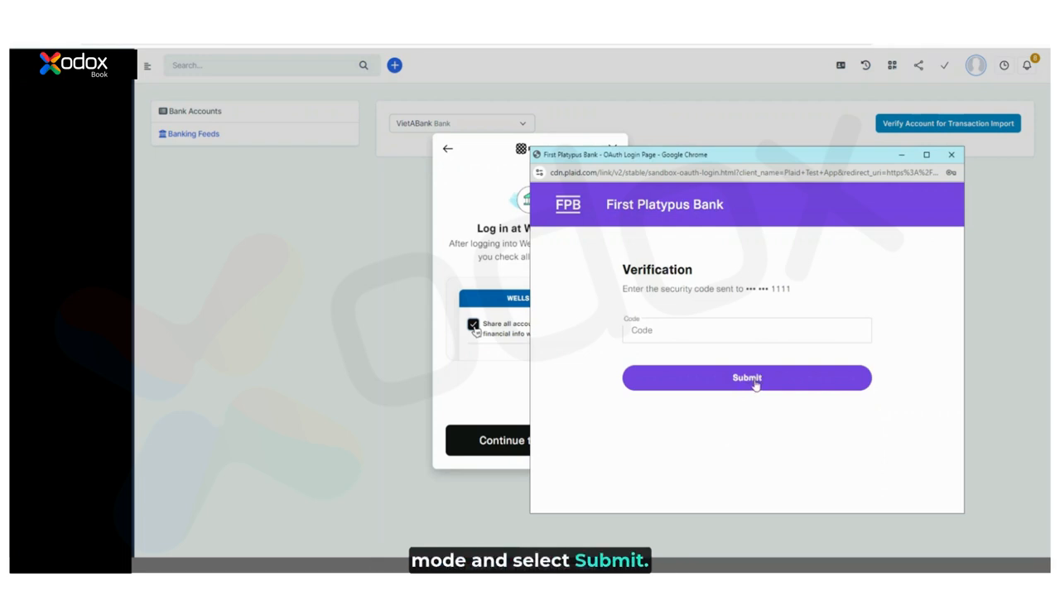
pyautogui.click(756, 383)
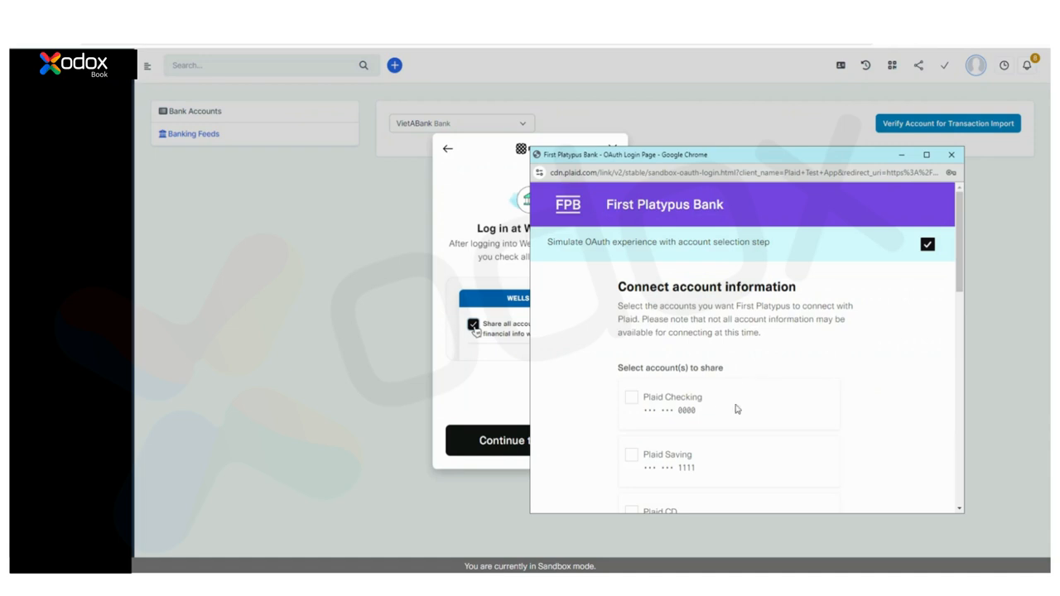
# Share the Plaid Checking and Plaid Saving accounts and confirm the shared information
pyautogui.click(741, 410)
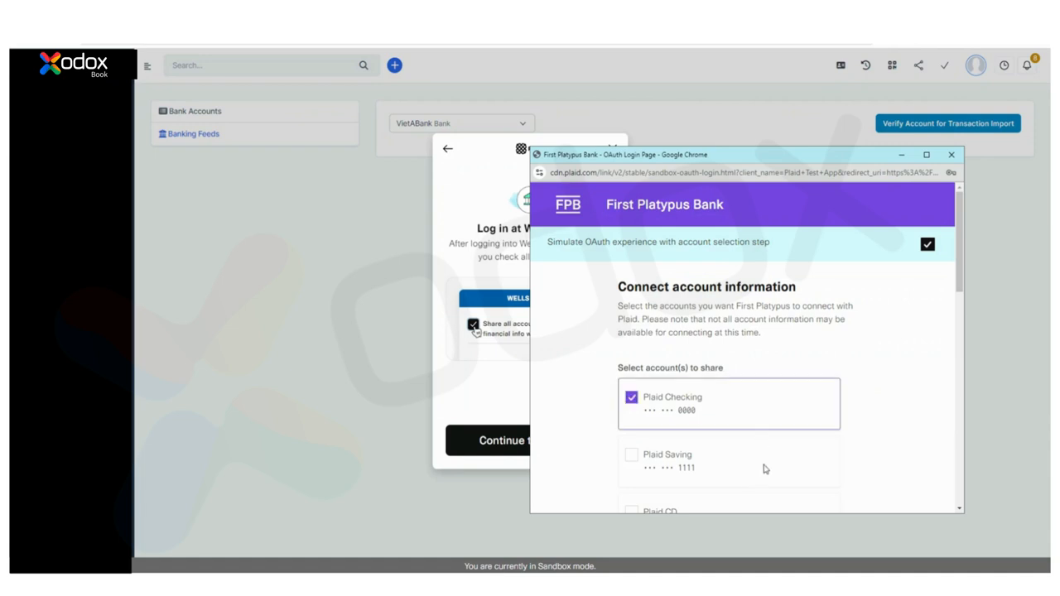
pyautogui.scroll(-1, 839, 366)
pyautogui.scroll(-1, 759, 397)
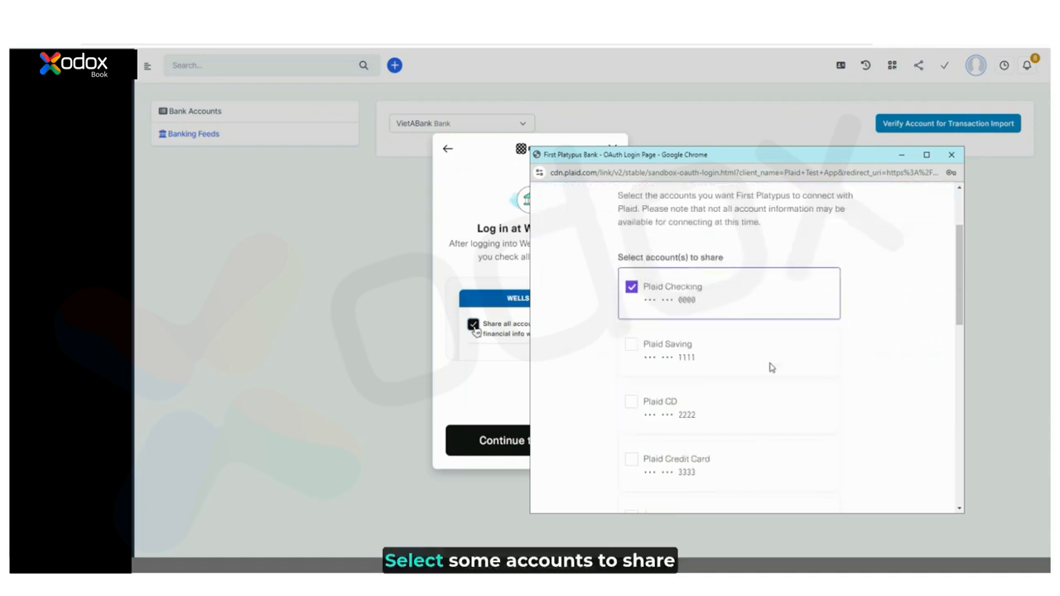
pyautogui.click(771, 366)
pyautogui.scroll(-1, 783, 414)
pyautogui.scroll(-9, 792, 442)
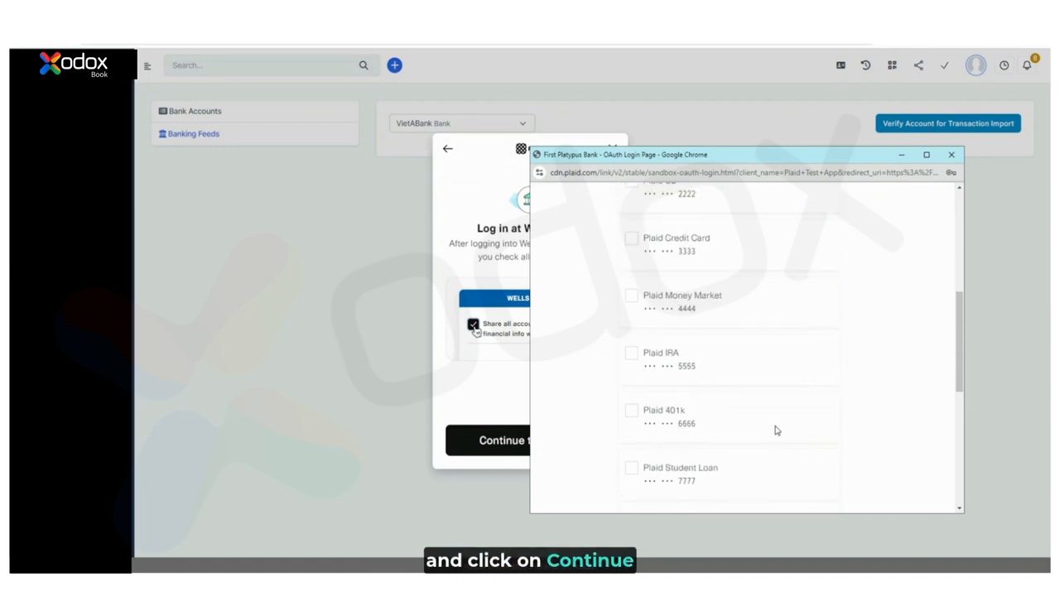
pyautogui.scroll(-1, 775, 436)
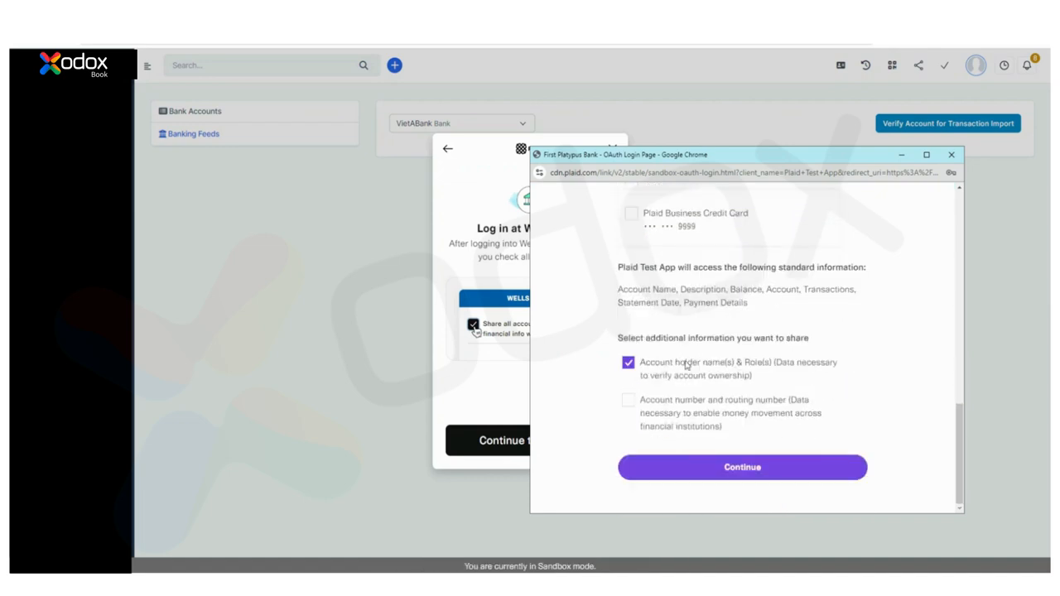
pyautogui.click(732, 470)
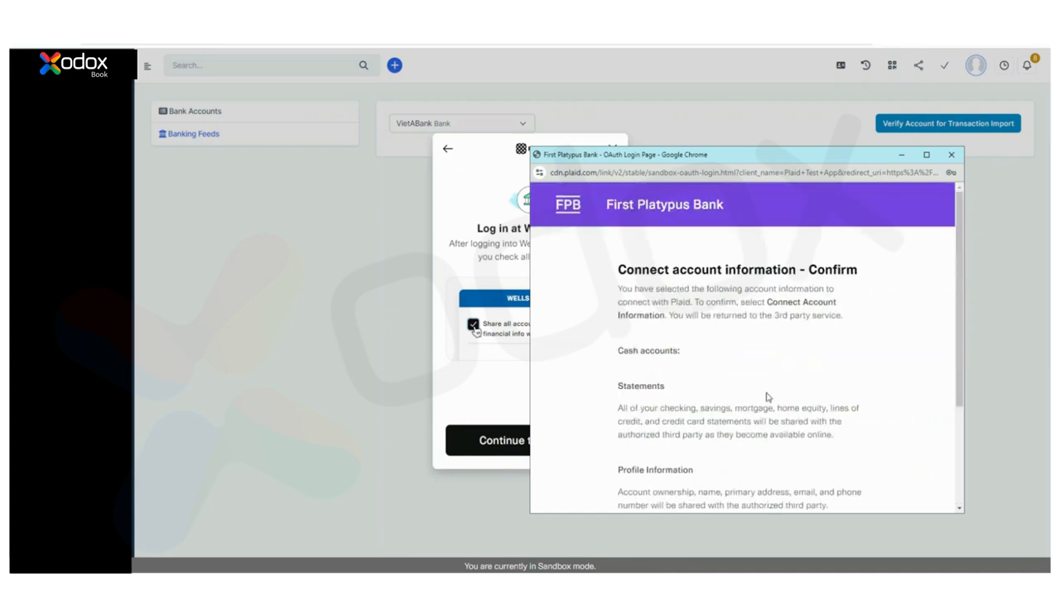
# Accept the Terms and Conditions and connect the account information to Plaid
pyautogui.scroll(-2, 777, 381)
pyautogui.click(699, 423)
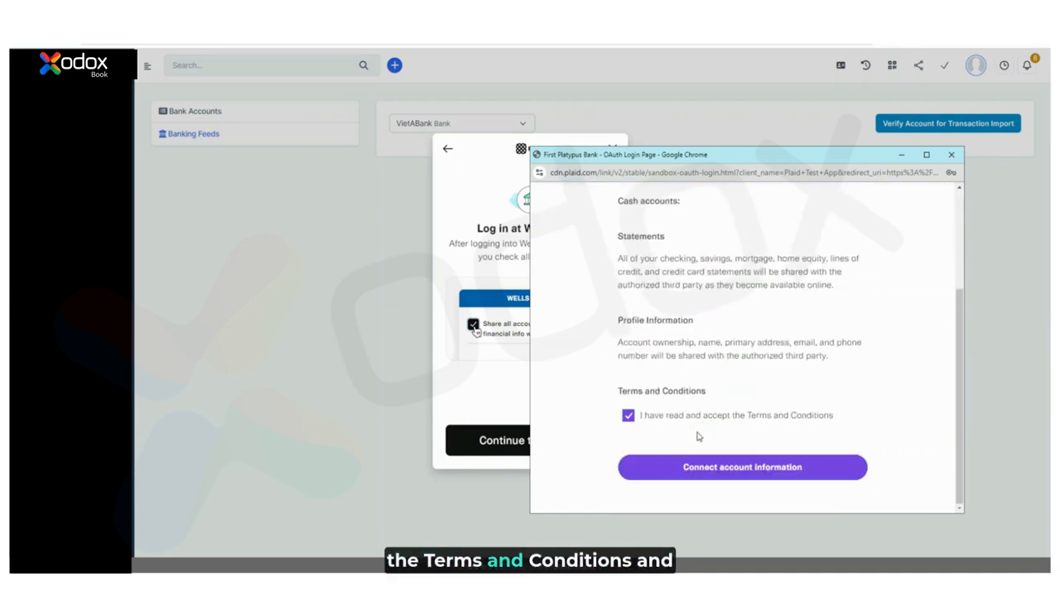
pyautogui.click(734, 478)
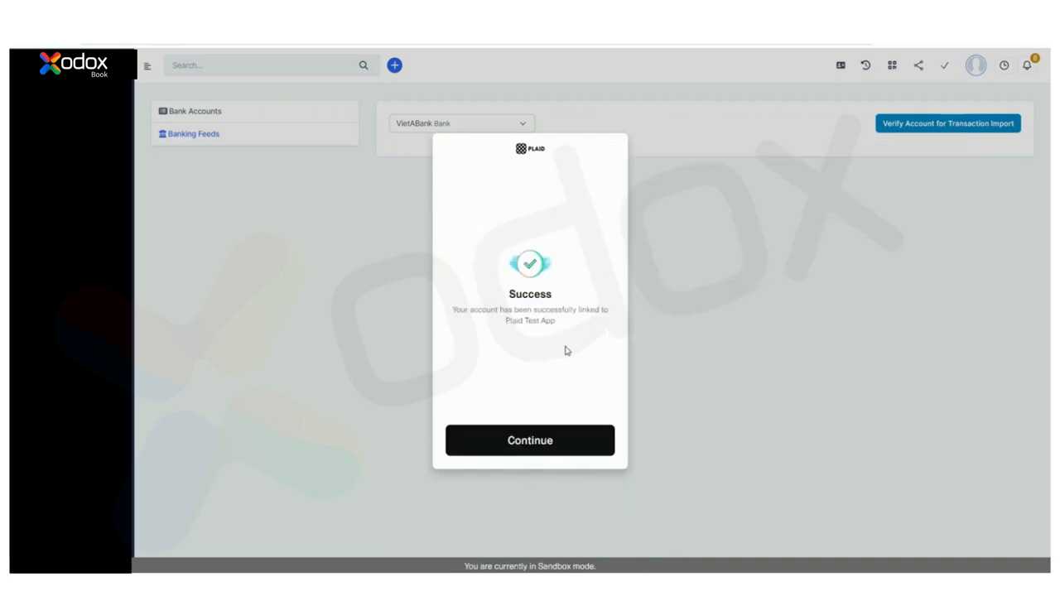
# Download the Plaid Checking transactions into the VietABank feed starting from 01/08/2024
pyautogui.click(540, 448)
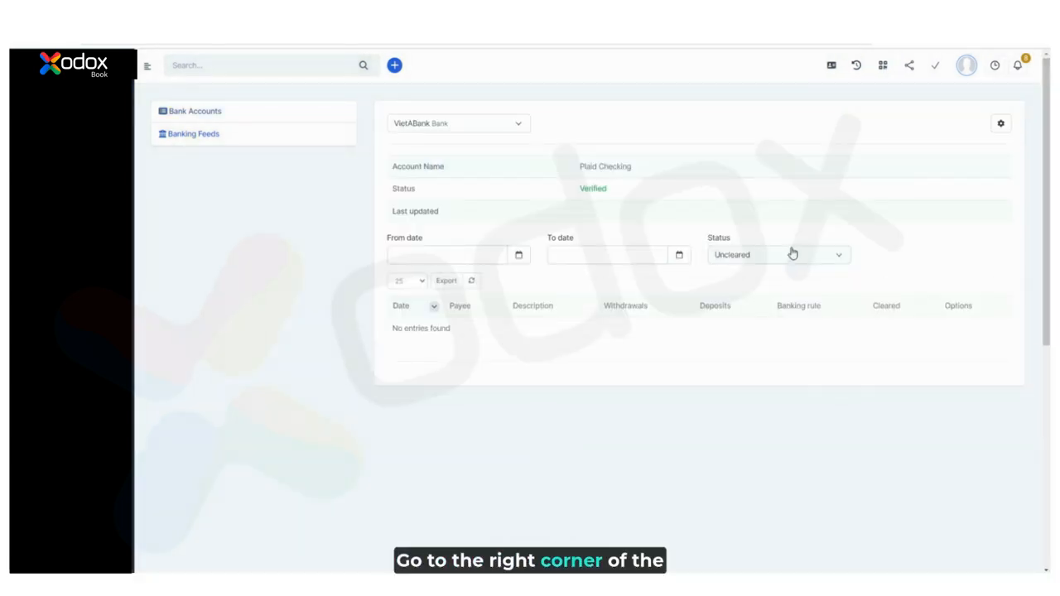
pyautogui.click(1001, 123)
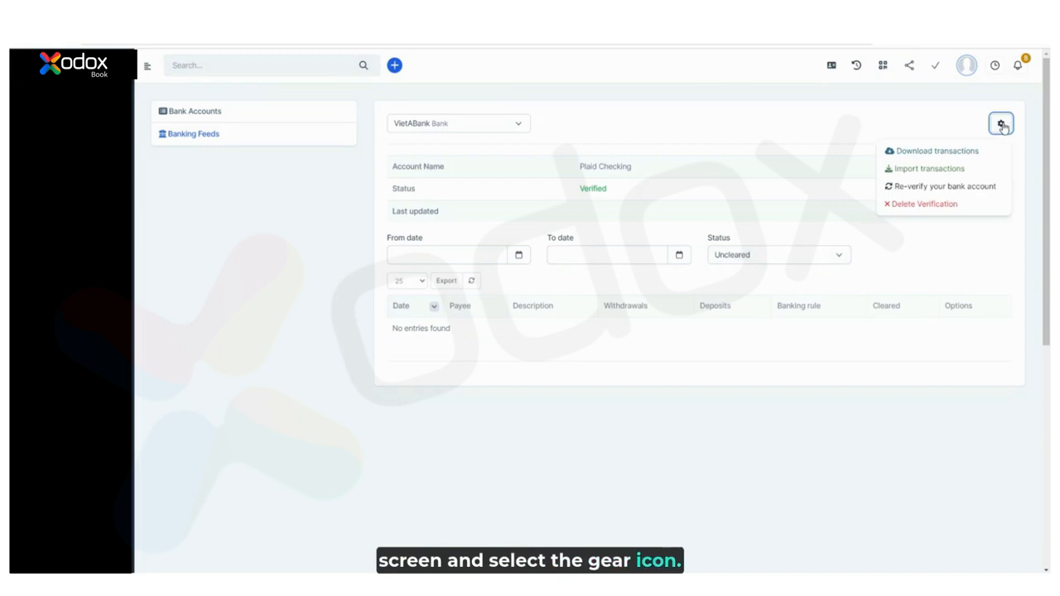
pyautogui.click(938, 152)
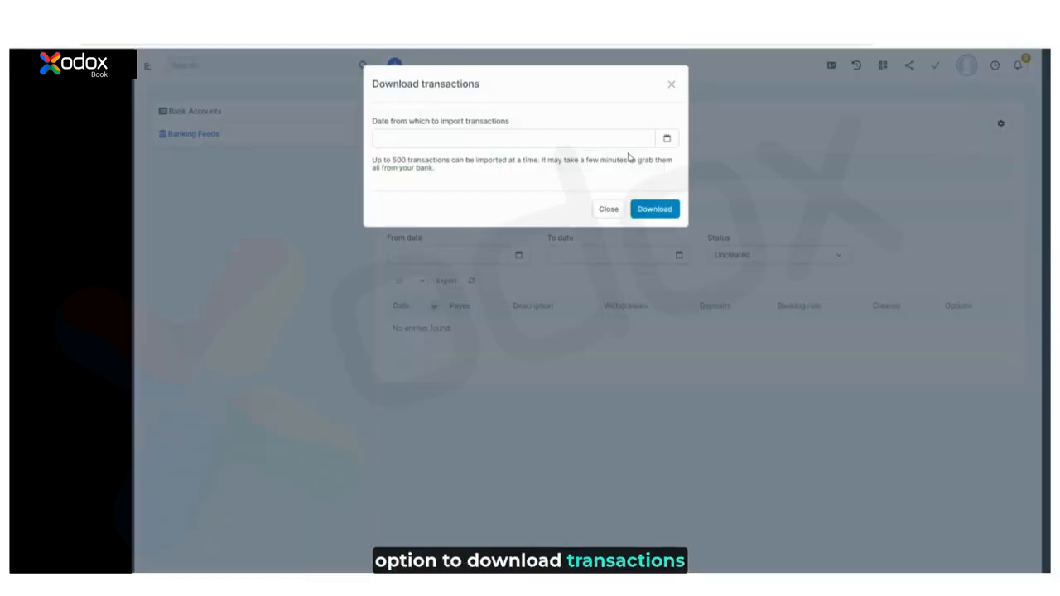
pyautogui.click(539, 137)
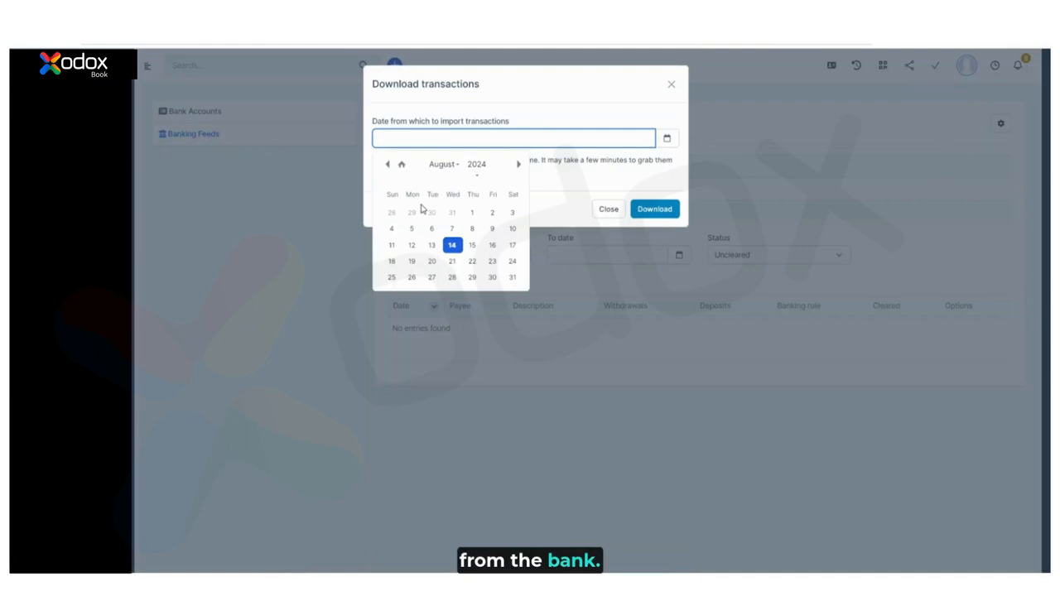
pyautogui.click(472, 212)
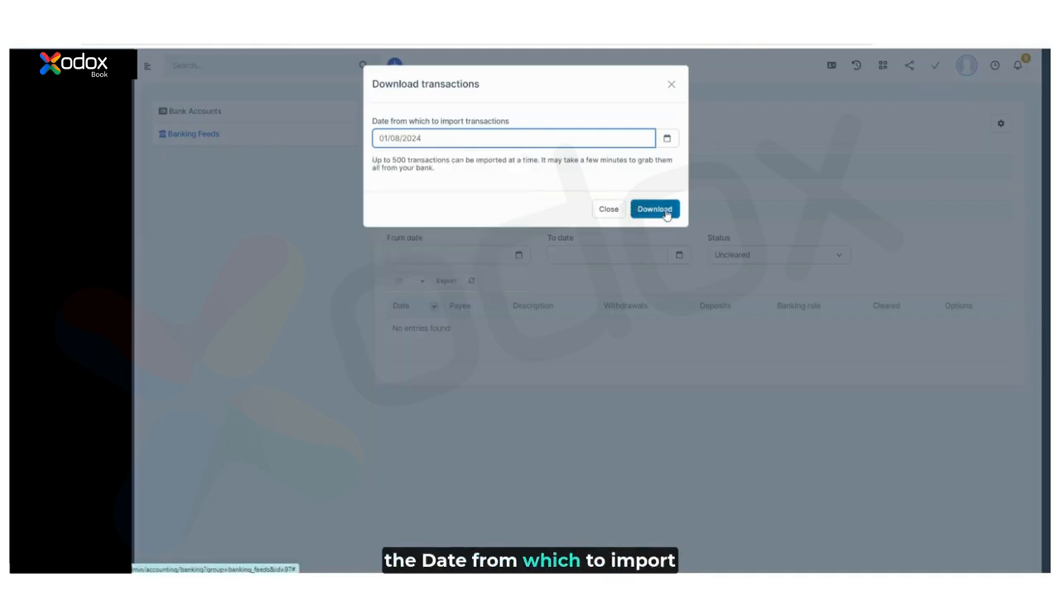
pyautogui.click(662, 212)
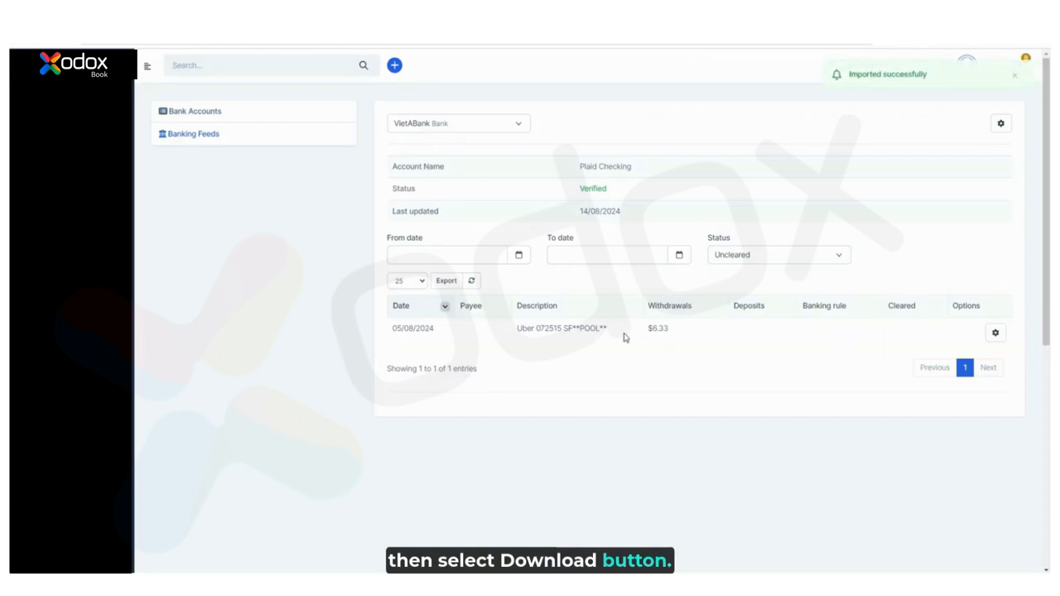
# From the Import transactions page, download and save the sample import file
pyautogui.click(1000, 125)
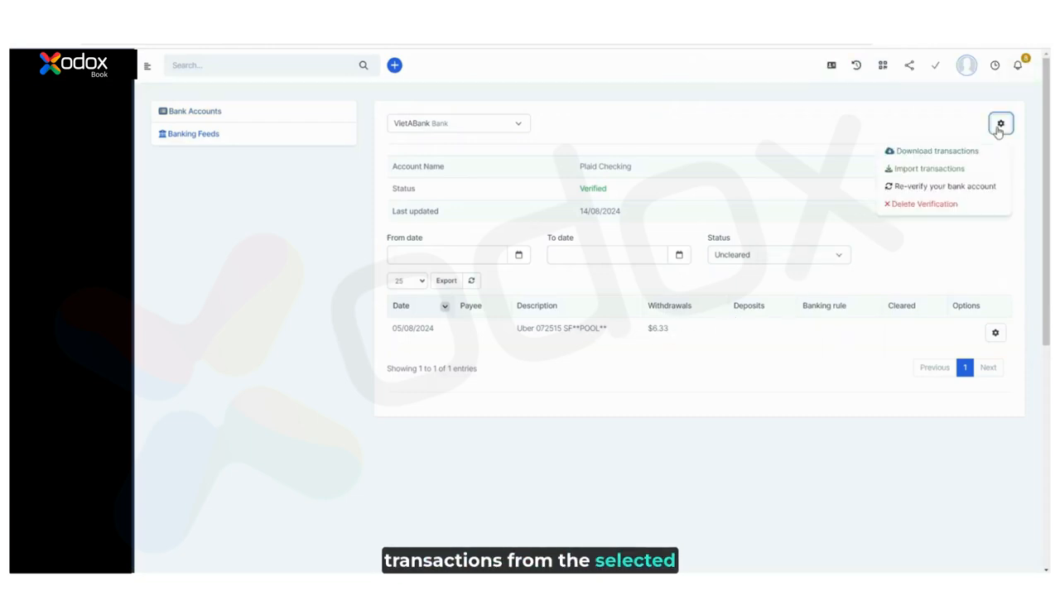
pyautogui.click(922, 170)
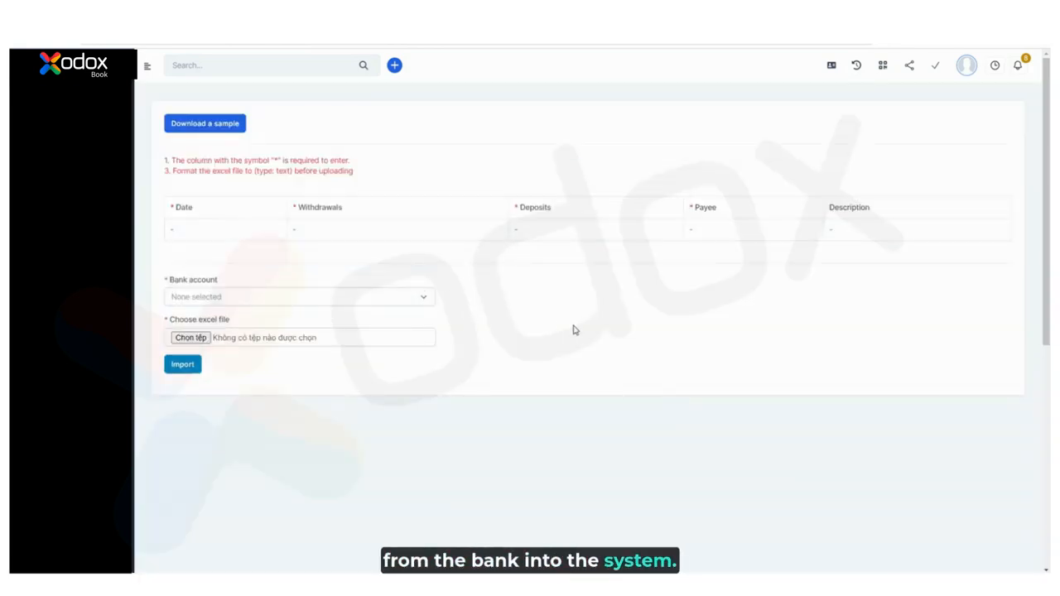
pyautogui.click(217, 129)
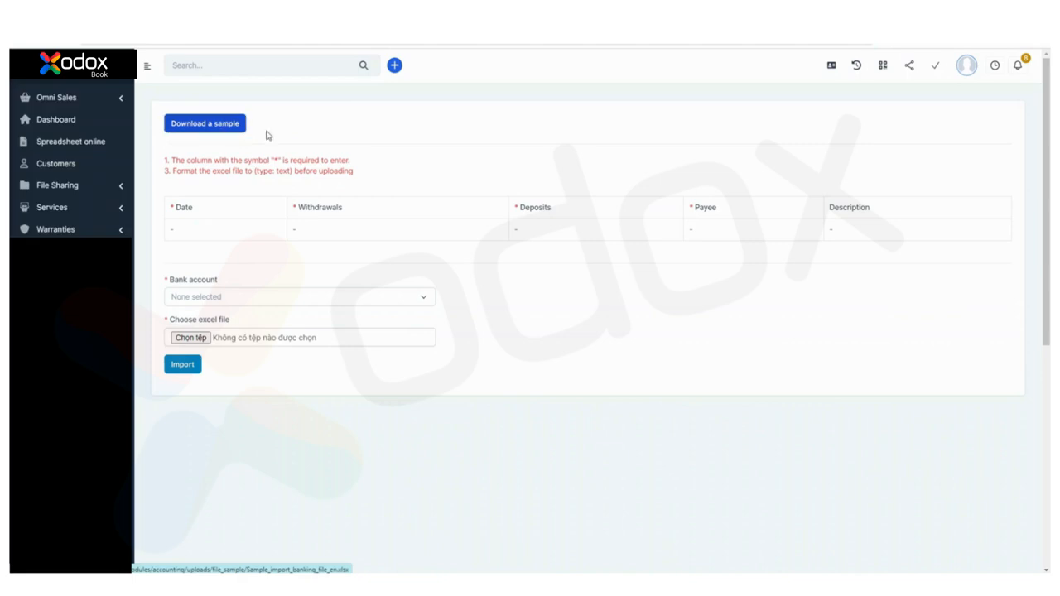
pyautogui.click(439, 224)
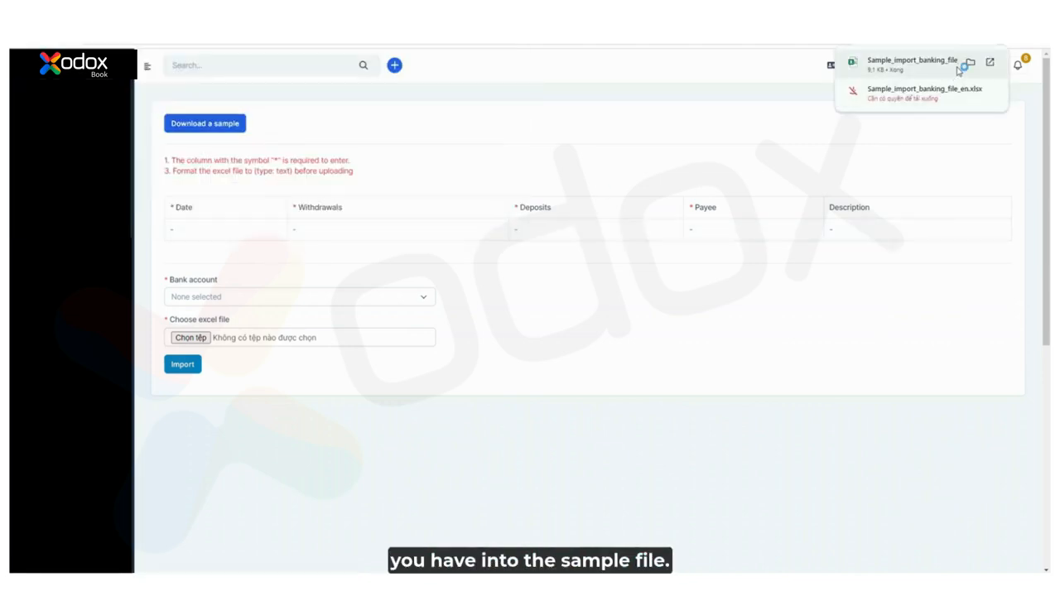
# Open the sample file in Excel and paste the three 11/08/2024 transaction rows at A2
pyautogui.click(928, 65)
pyautogui.click(347, 263)
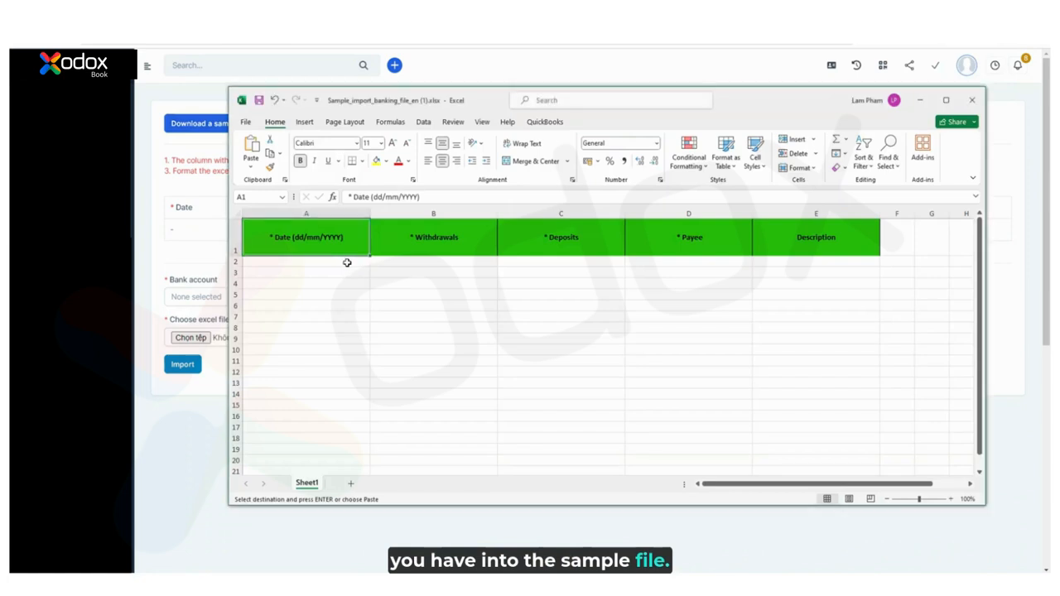
pyautogui.write('11/08/2024\t1000\t0\tOmand 11/08/2024\t10\t0\tOmand 11/08/2024\t0\t1010\tOmand')
pyautogui.click(683, 346)
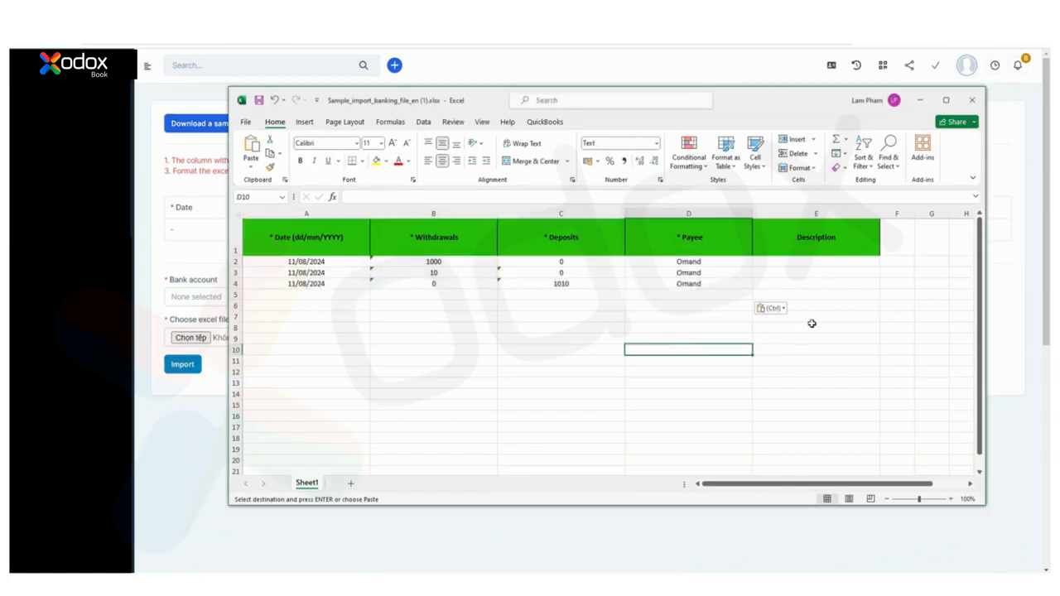
pyautogui.click(812, 326)
pyautogui.press('Escape')
# Import the filled sample xlsx file into the VietABank bank account
pyautogui.click(191, 256)
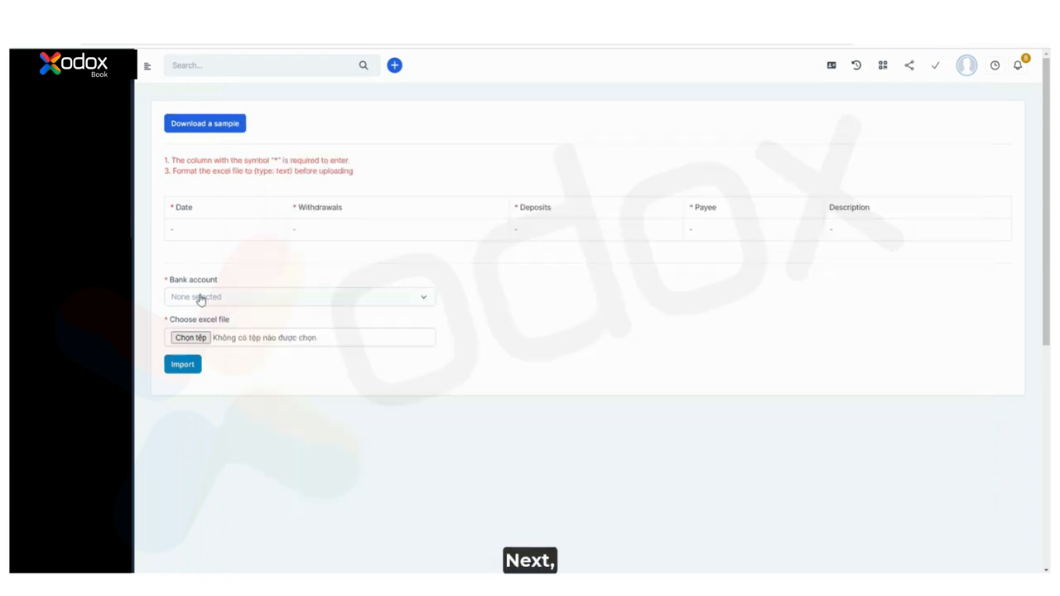
pyautogui.click(199, 297)
pyautogui.click(205, 429)
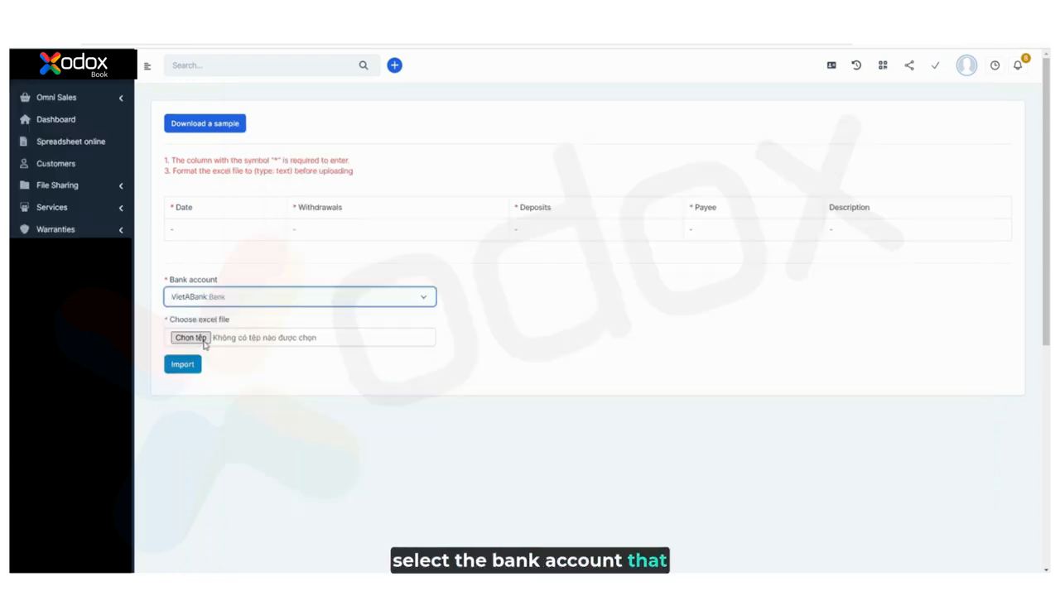
pyautogui.click(189, 338)
pyautogui.click(208, 93)
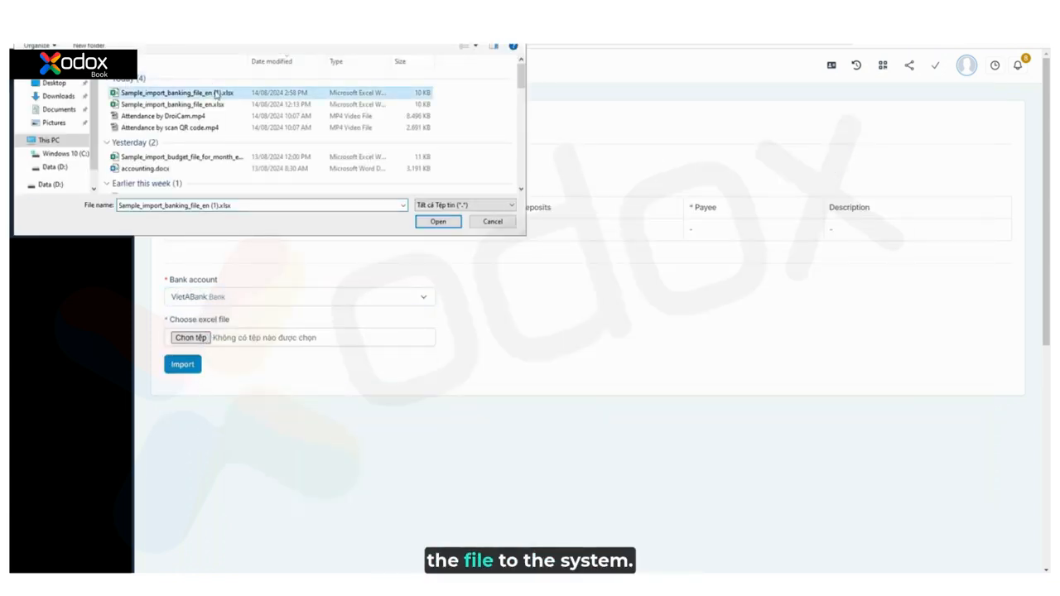
pyautogui.click(438, 221)
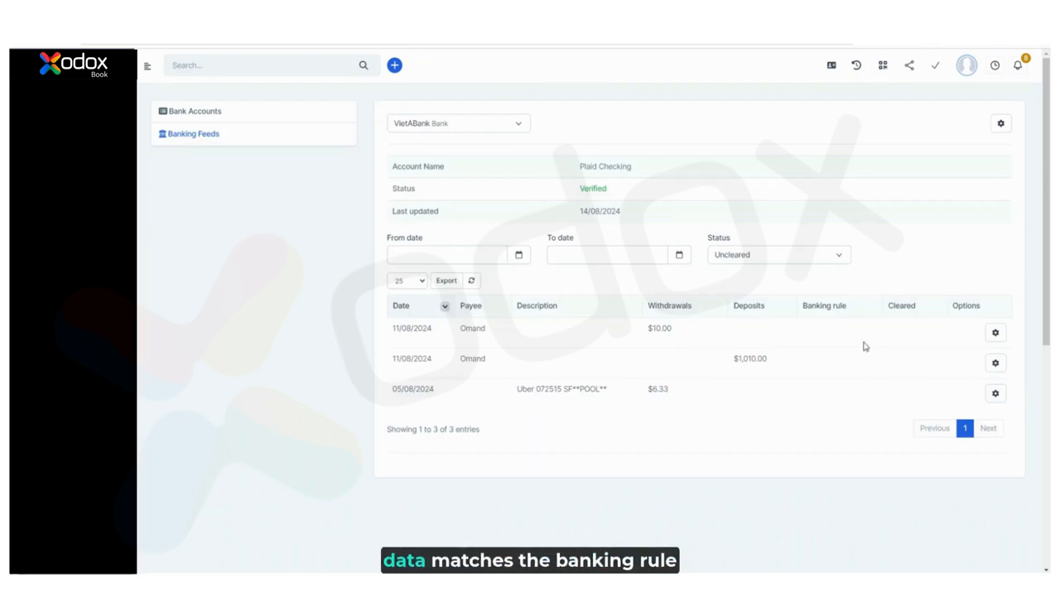
# Clear the Uncleared status filter and inspect the options of the Rule 1 $1,000.00 withdrawal
pyautogui.click(725, 256)
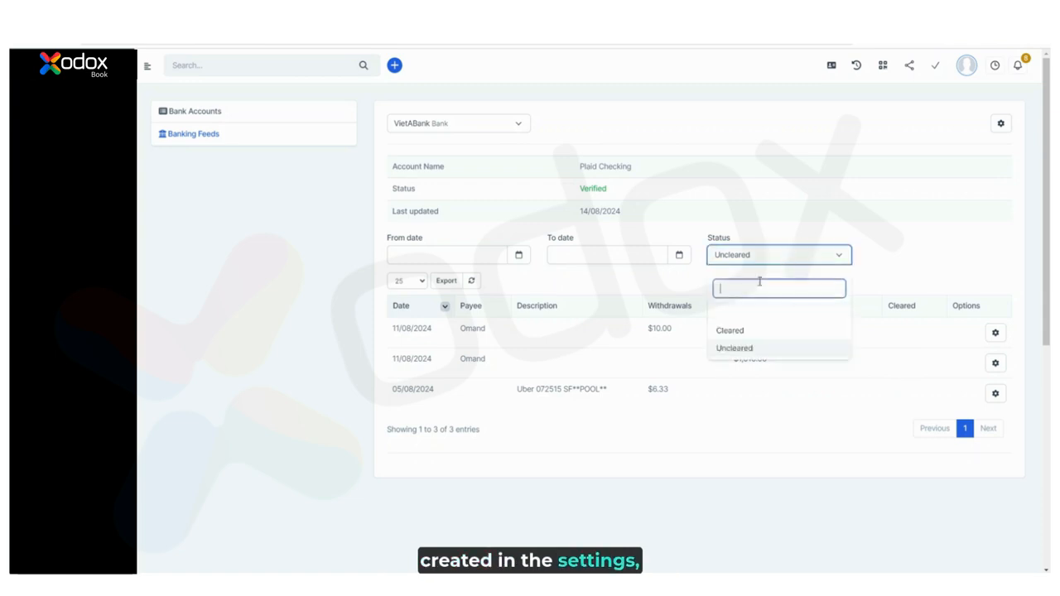
pyautogui.click(752, 313)
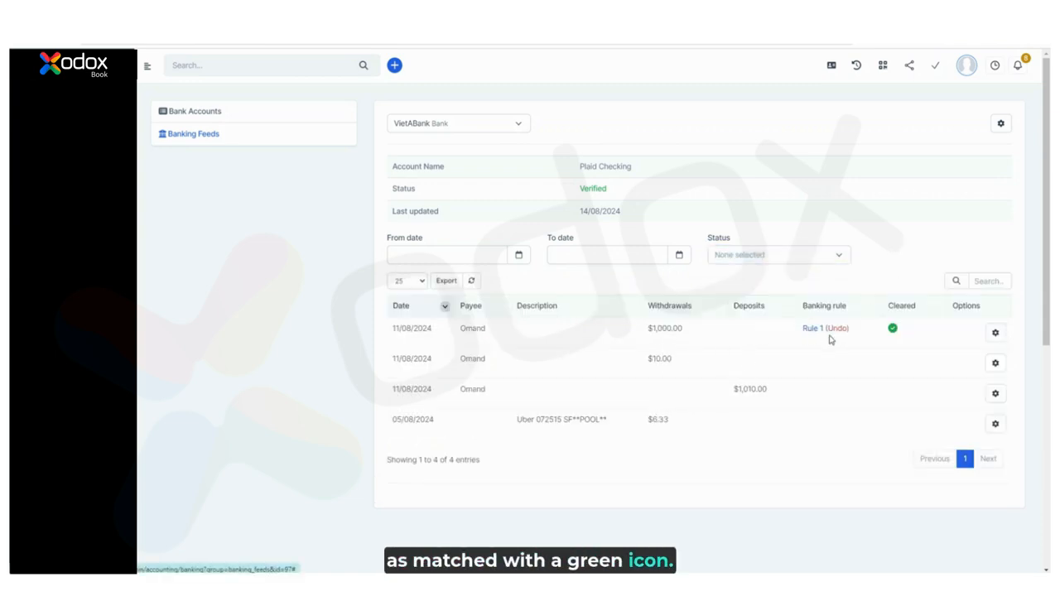
pyautogui.click(997, 334)
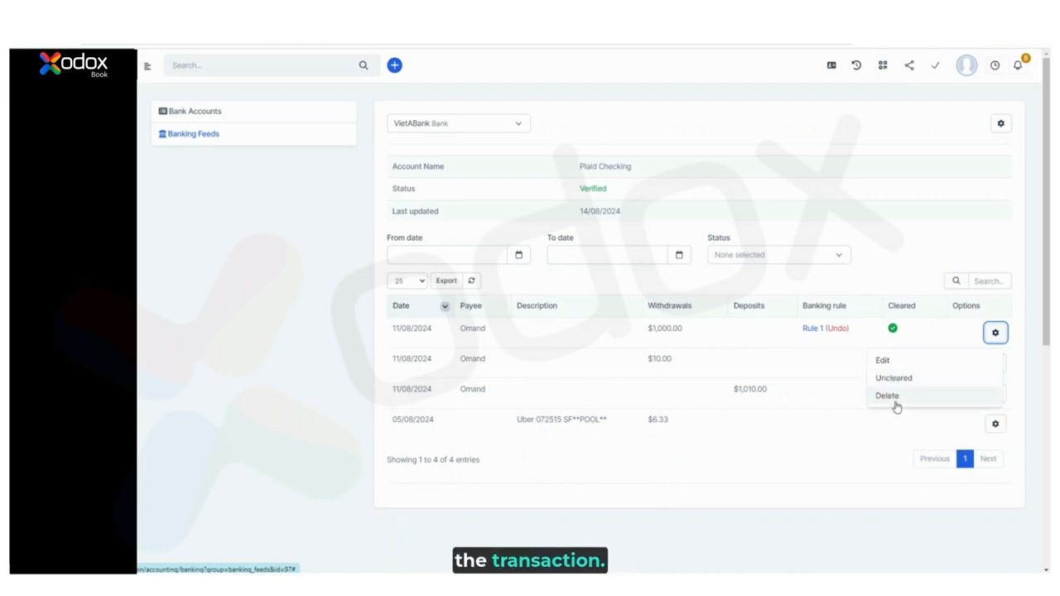
pyautogui.click(847, 373)
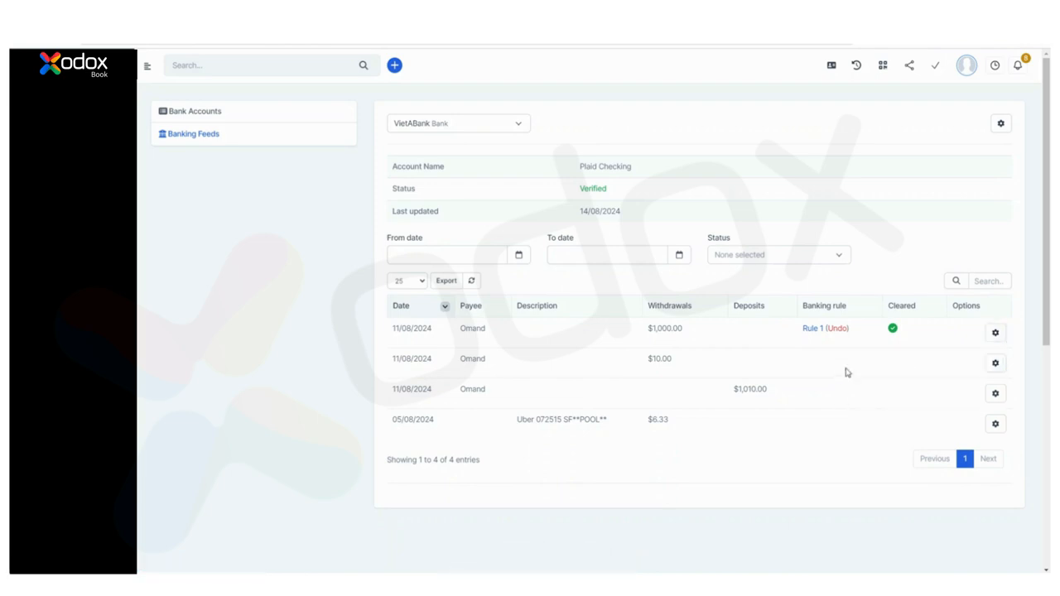
# Clear the $10.00 Omand withdrawal by adding a matching transaction with payee TECH
pyautogui.click(996, 364)
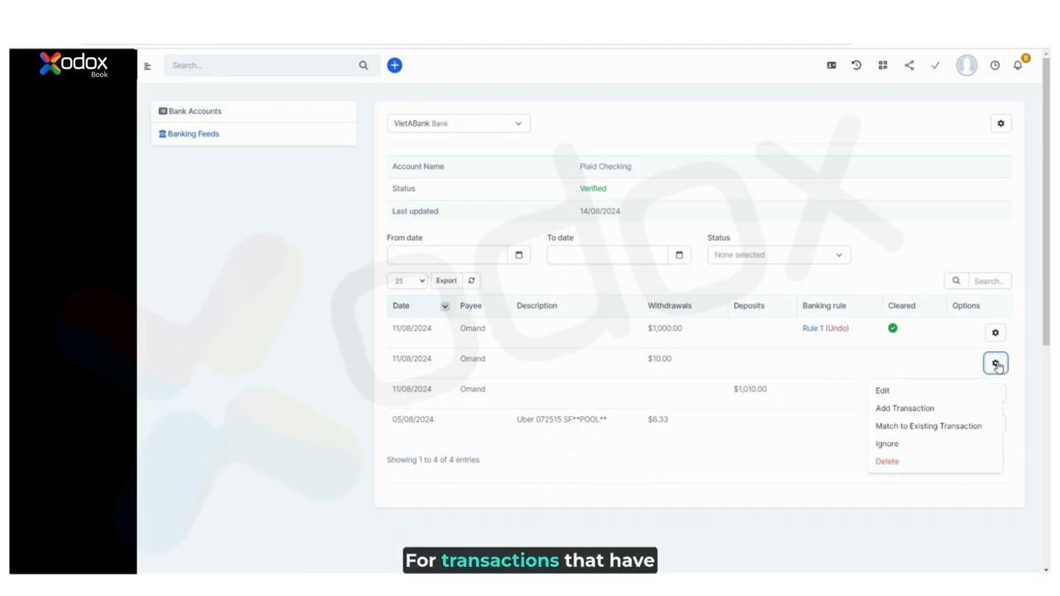
pyautogui.click(906, 411)
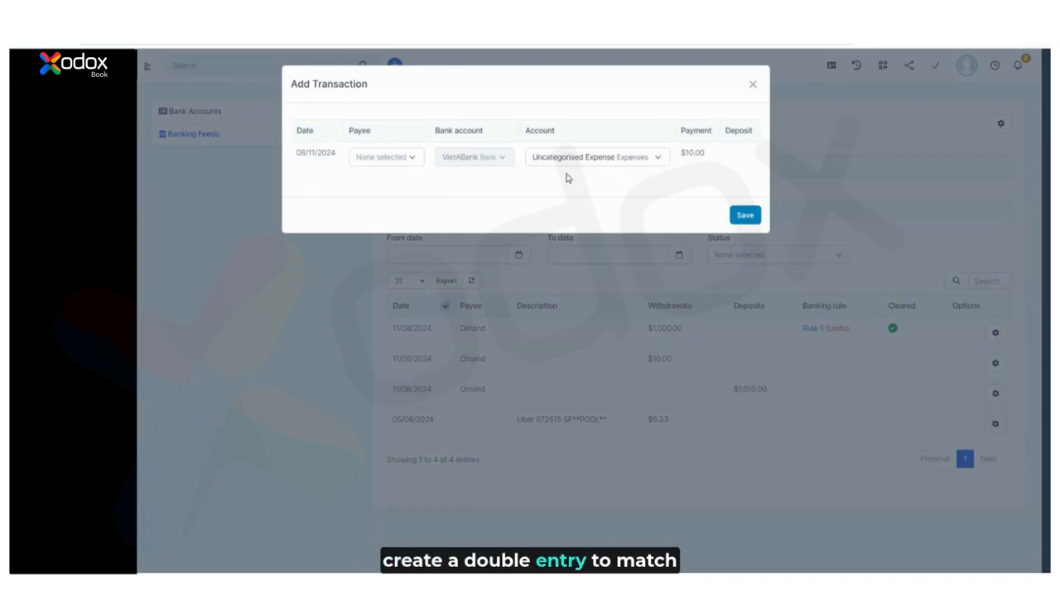
pyautogui.click(405, 157)
pyautogui.click(421, 246)
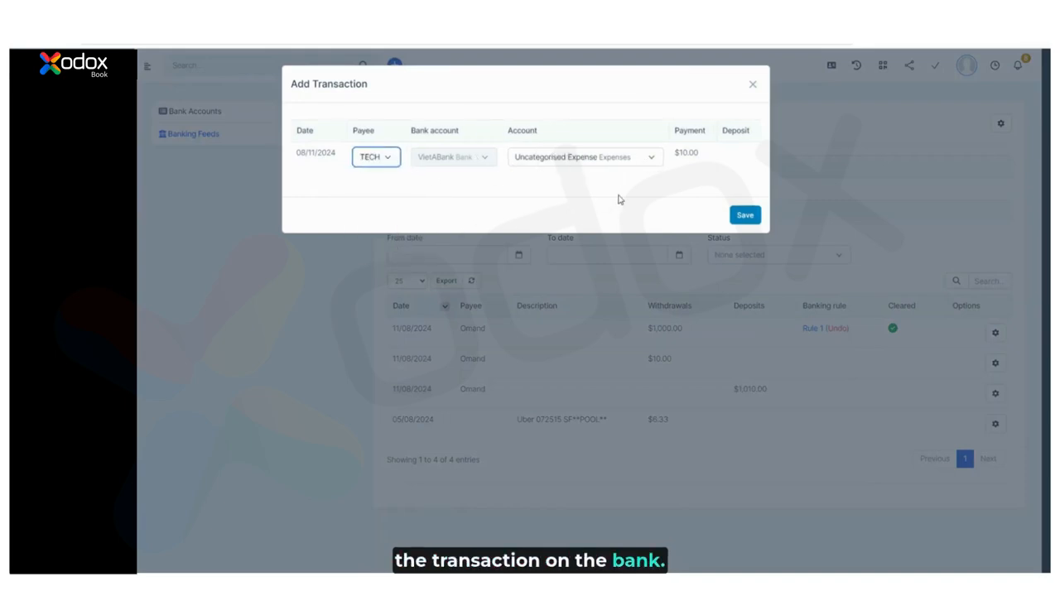
pyautogui.click(745, 216)
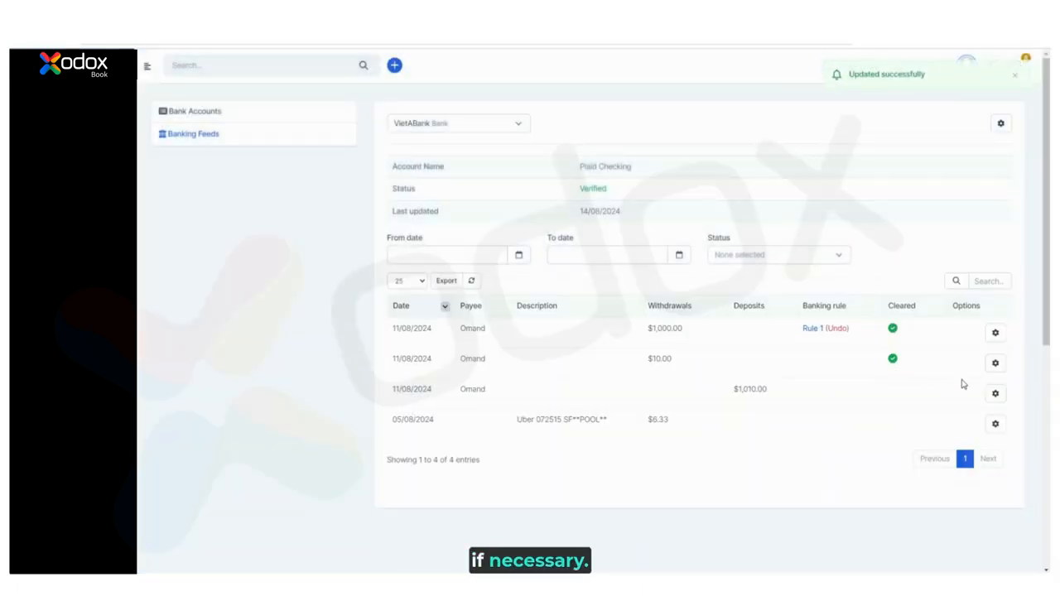
pyautogui.click(995, 394)
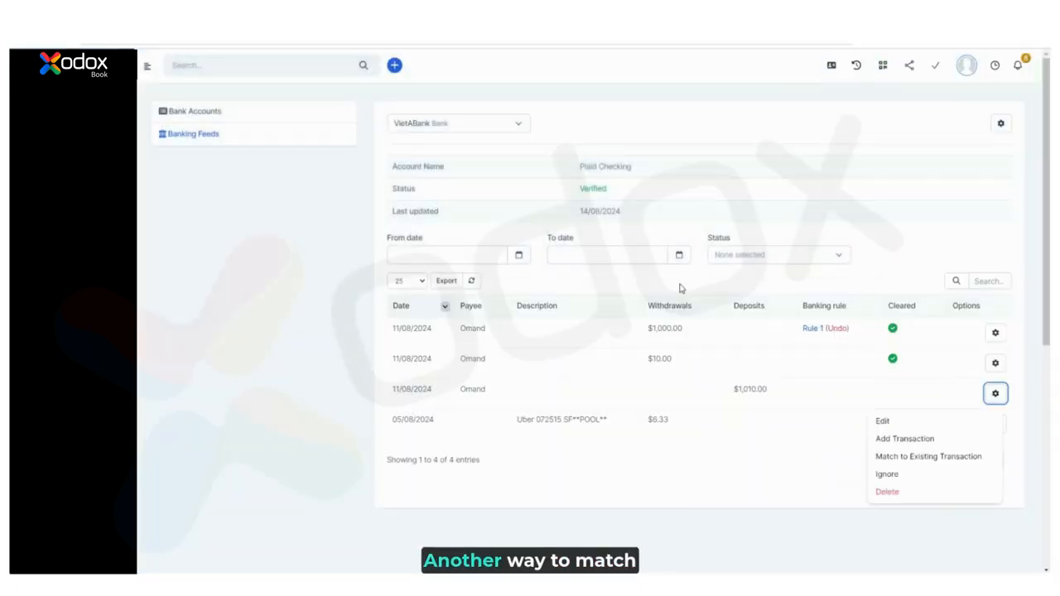
# Match the $1,010.00 deposit to the ACEFOOD transaction, correcting the withdrawal amount to 1,010
pyautogui.click(907, 458)
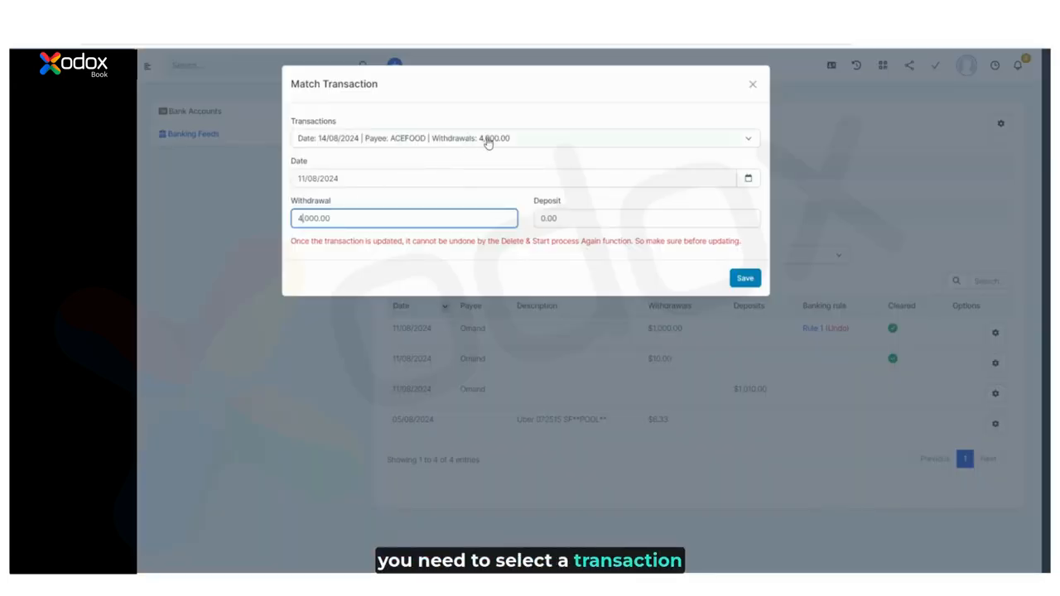
pyautogui.click(488, 142)
pyautogui.click(298, 217)
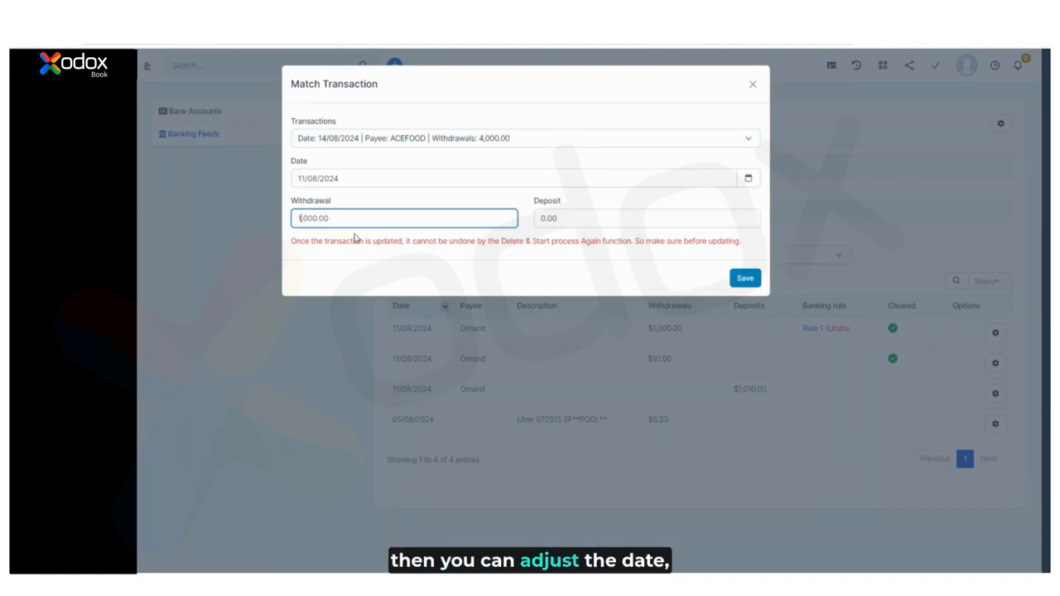
pyautogui.write('1,010')
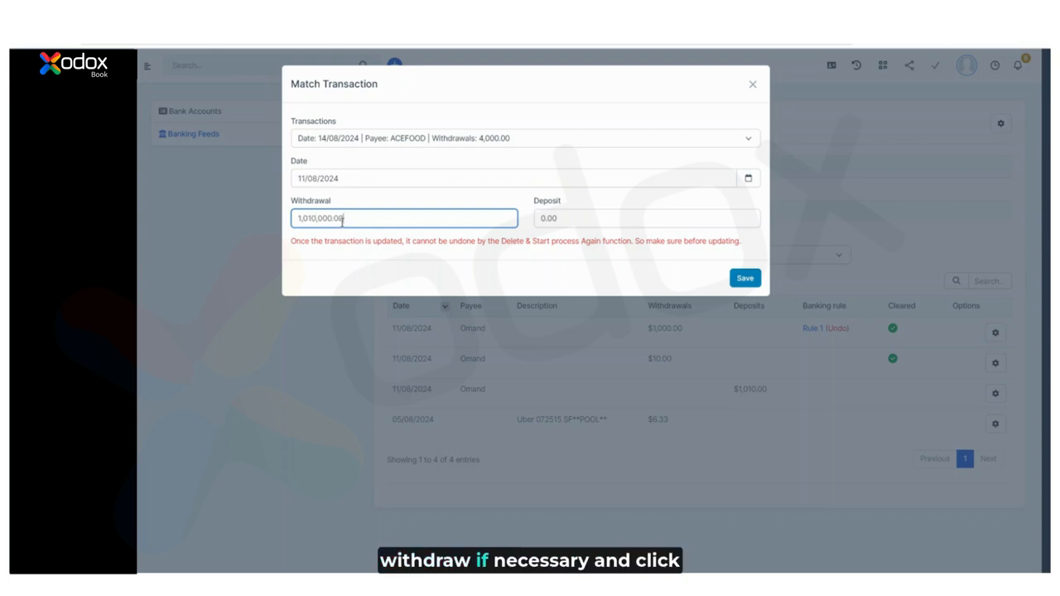
pyautogui.moveTo(320, 218); pyautogui.dragTo(360, 218)
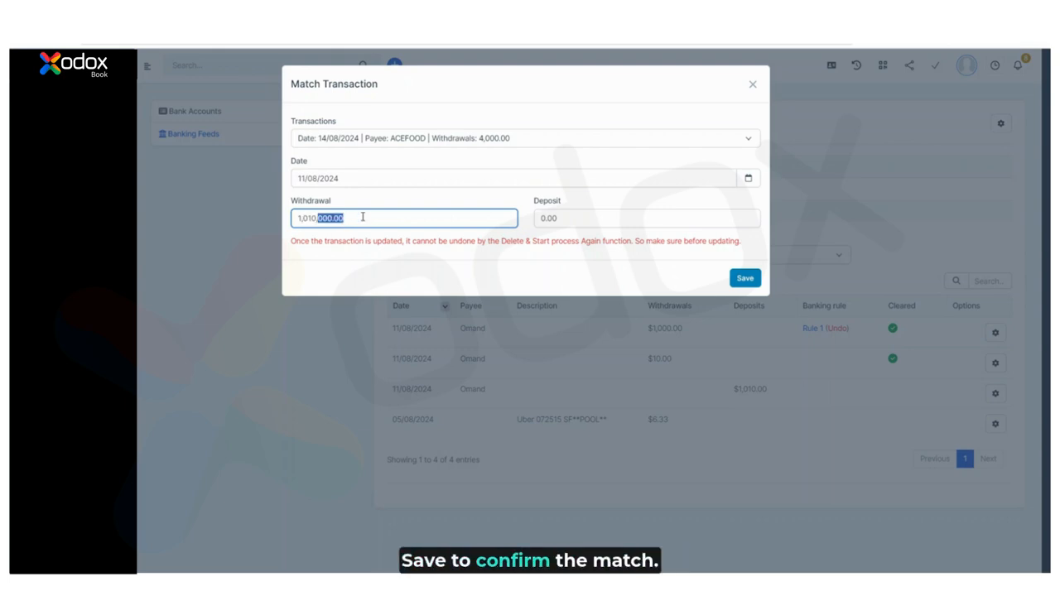
pyautogui.press('BackSpace')
pyautogui.click(744, 282)
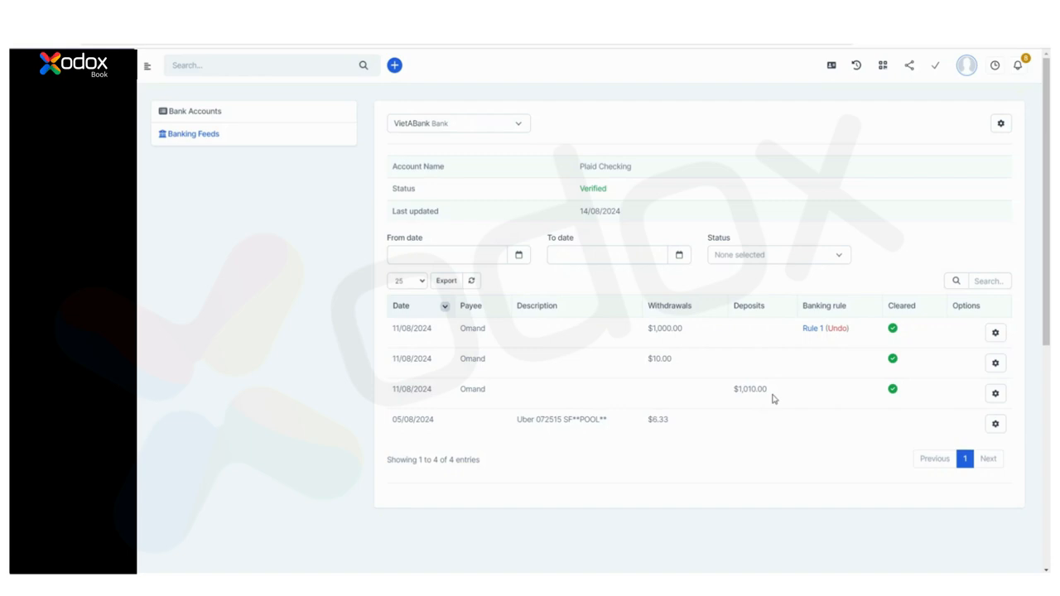
# Unmatch the $1,010.00 deposit, then ignore it and restore it to uncleared
pyautogui.click(996, 395)
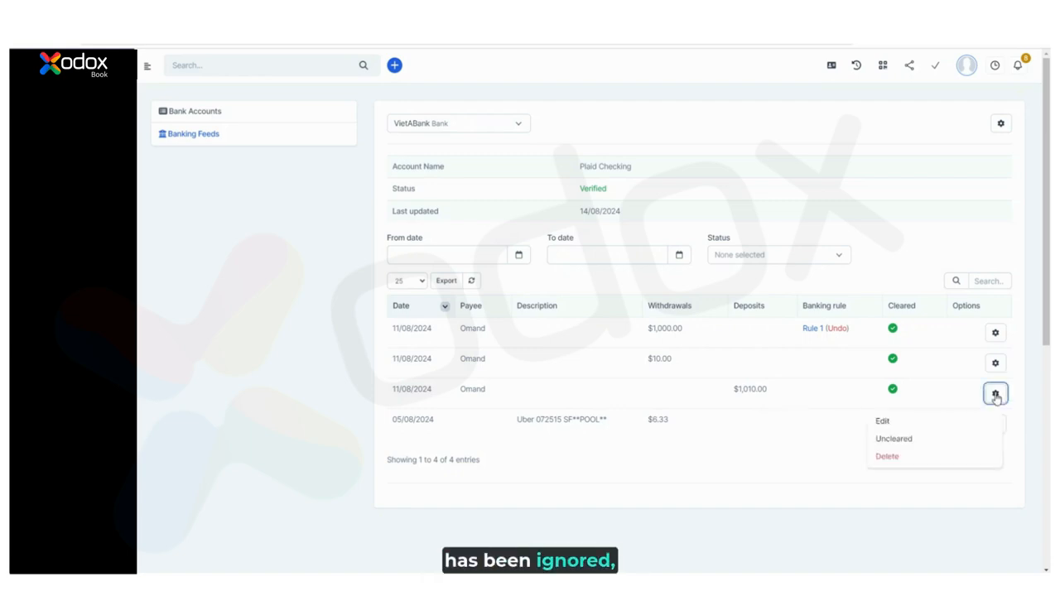
pyautogui.click(898, 444)
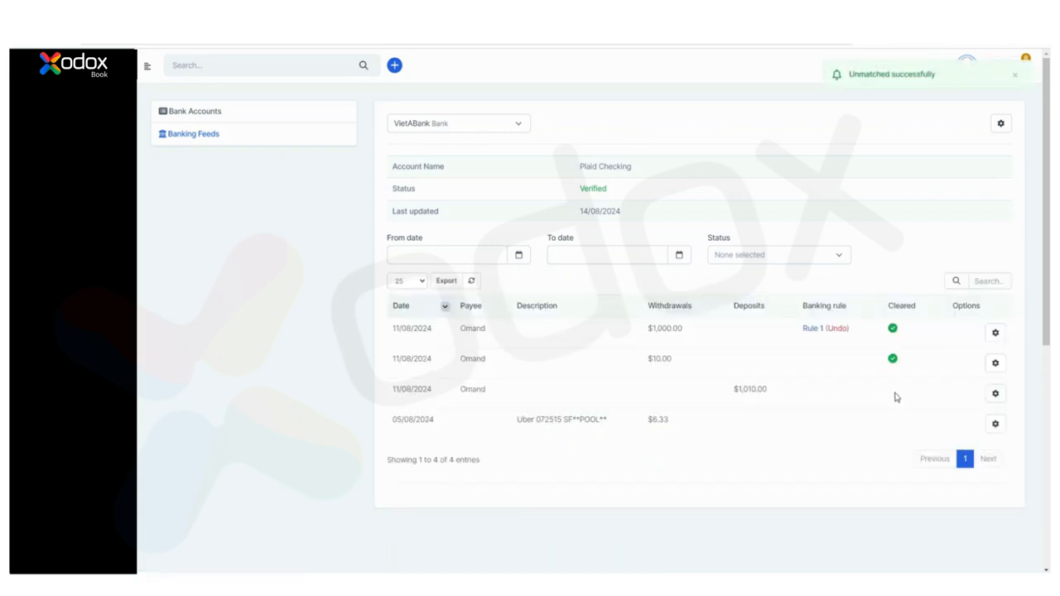
pyautogui.click(997, 396)
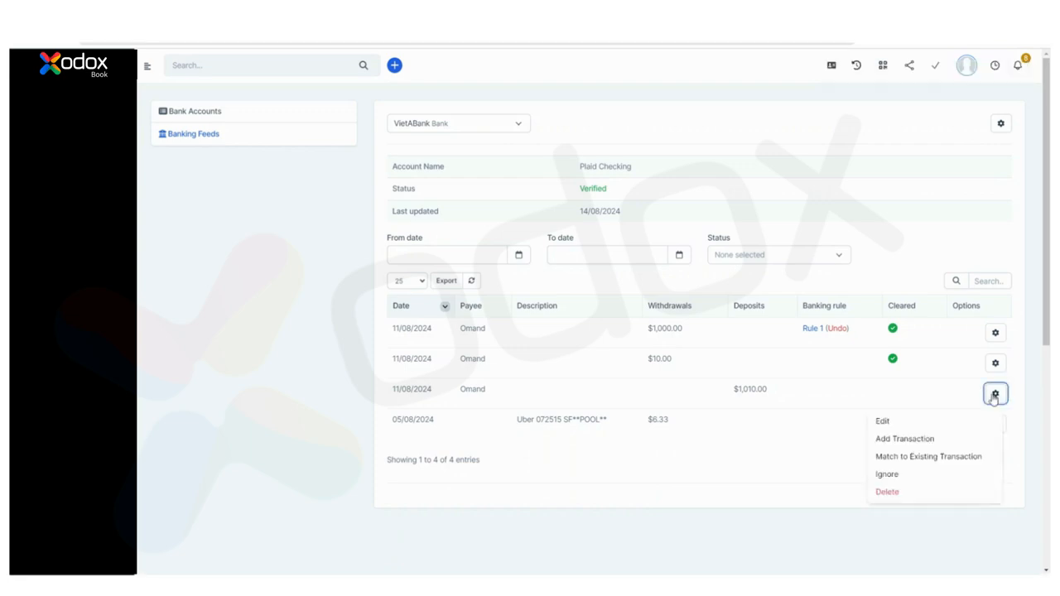
pyautogui.click(911, 474)
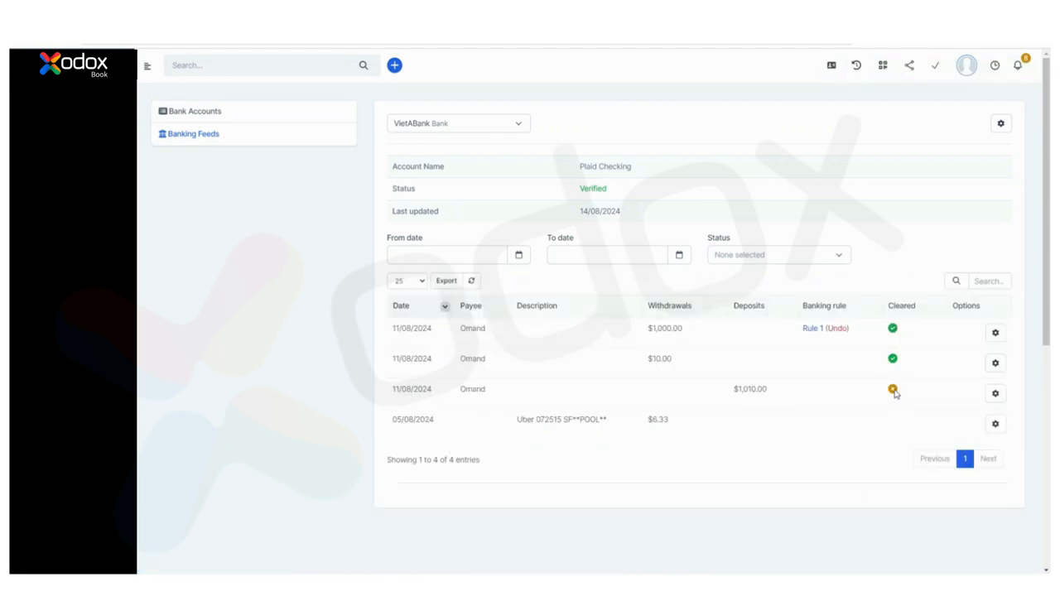
pyautogui.click(996, 393)
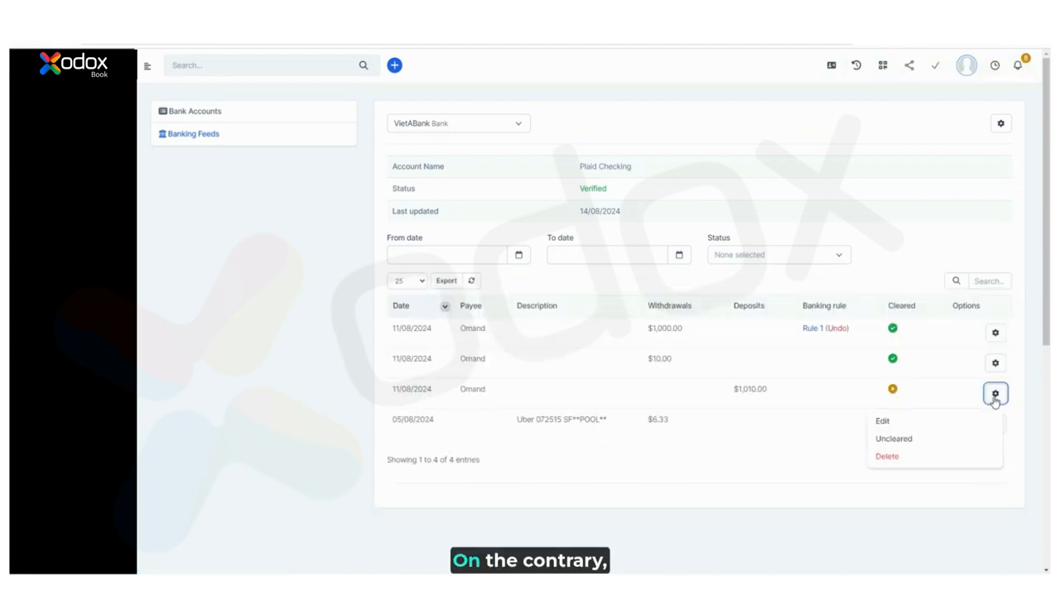
pyautogui.click(899, 446)
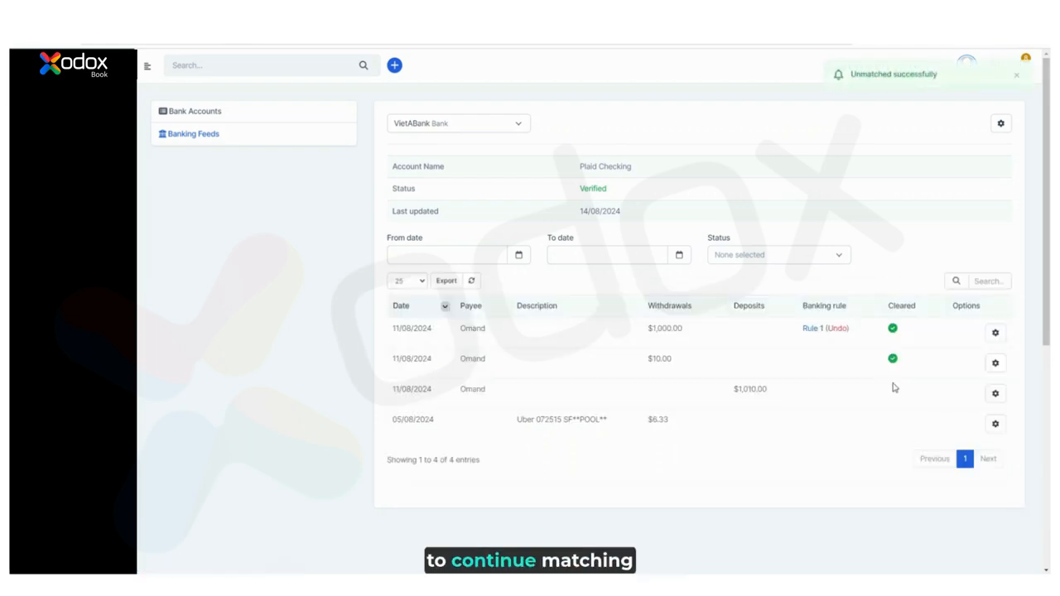
# Delete the $1,010.00 deposit from the banking feed, confirming the deletion
pyautogui.click(997, 395)
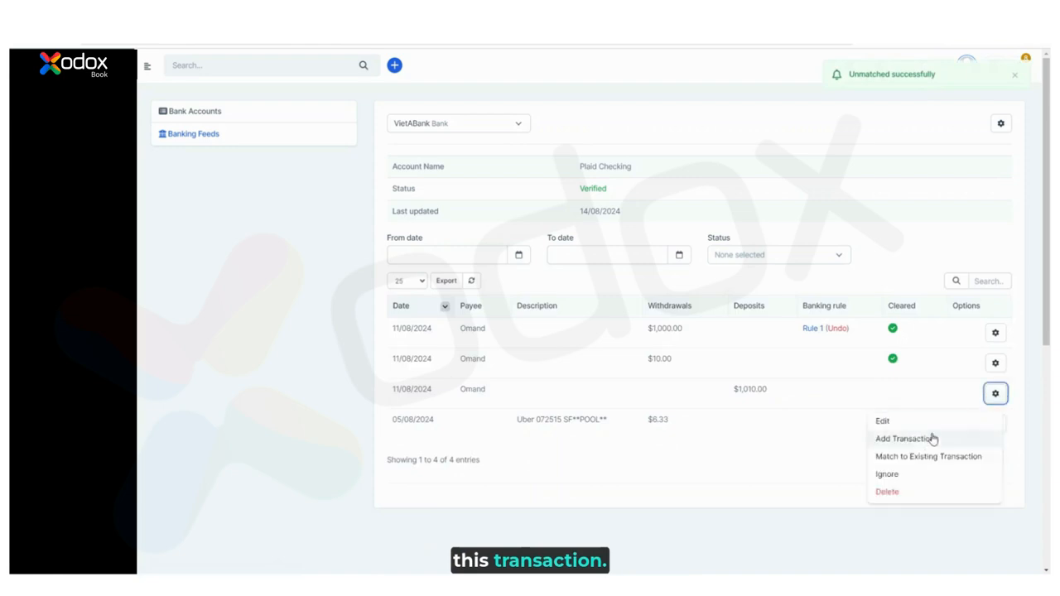
pyautogui.click(888, 492)
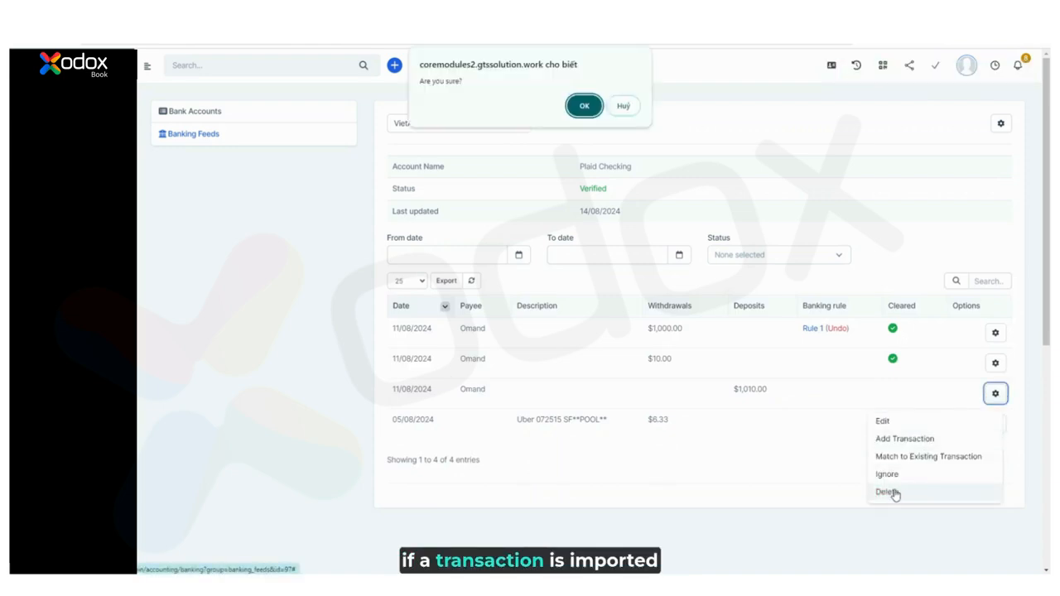
pyautogui.click(584, 106)
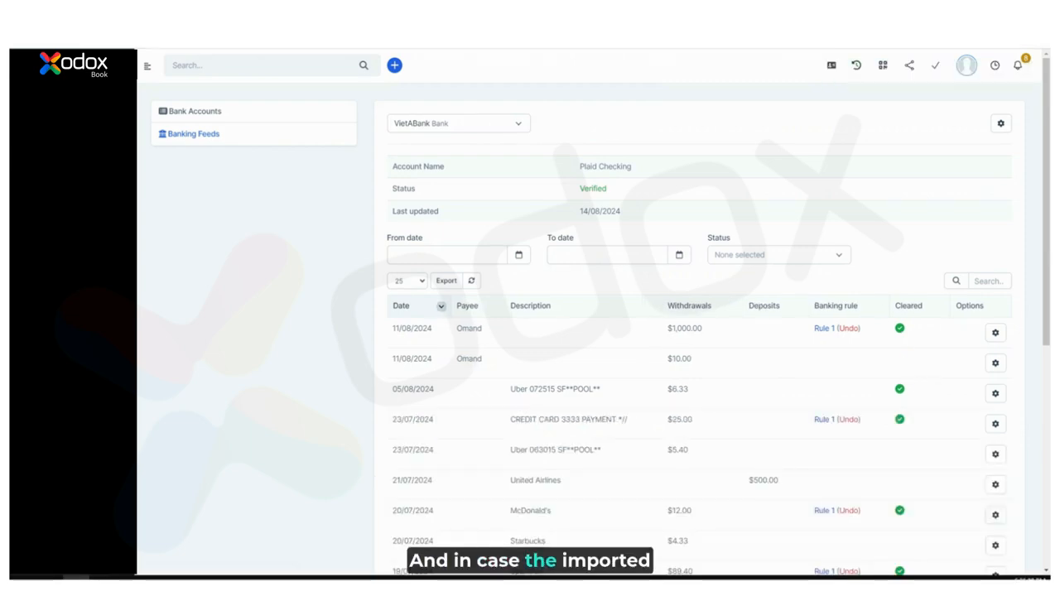
# Edit the $10.00 Omand withdrawal to date 12/08/2024 with withdrawal amount 20
pyautogui.click(996, 363)
pyautogui.click(899, 396)
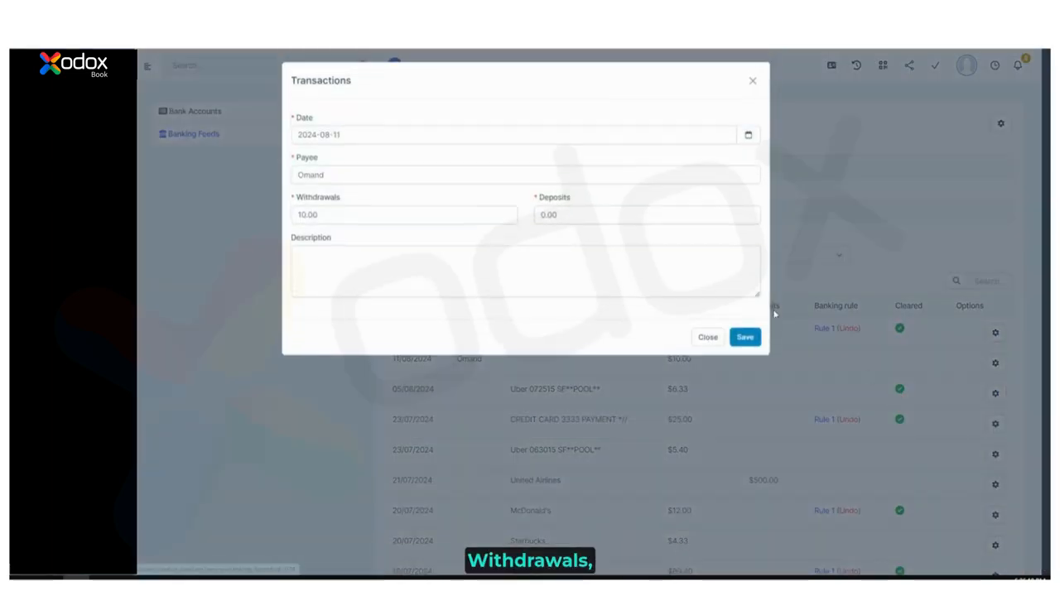
pyautogui.click(367, 139)
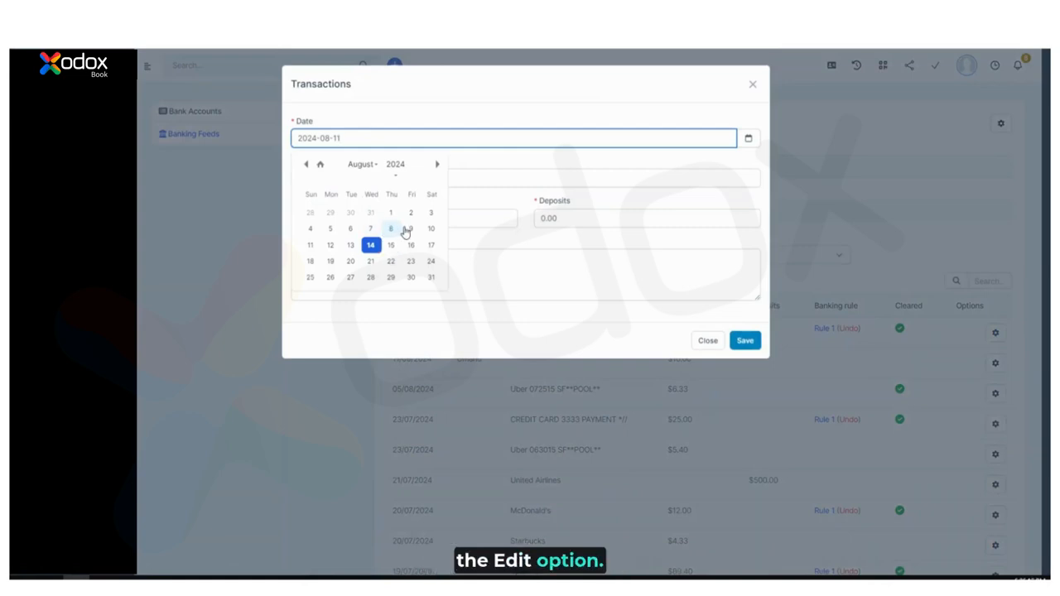
pyautogui.click(330, 246)
pyautogui.click(372, 220)
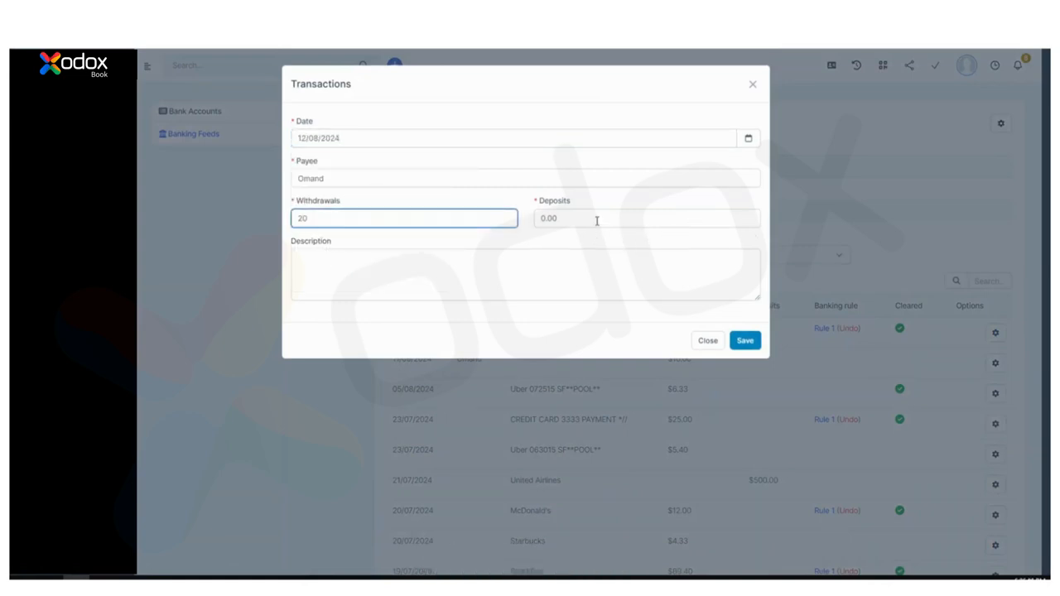
pyautogui.click(621, 202)
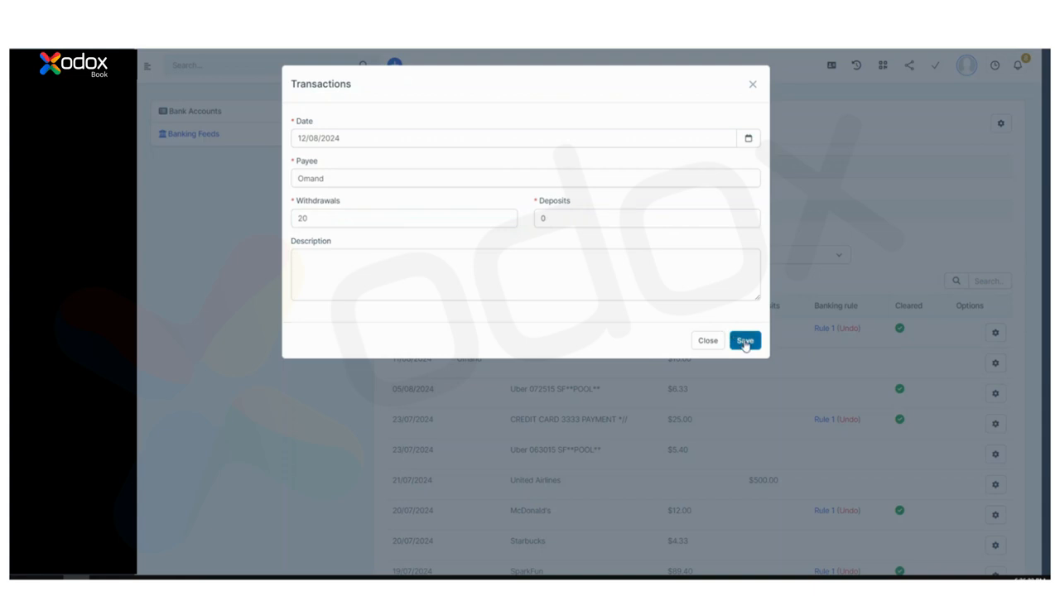
pyautogui.click(745, 342)
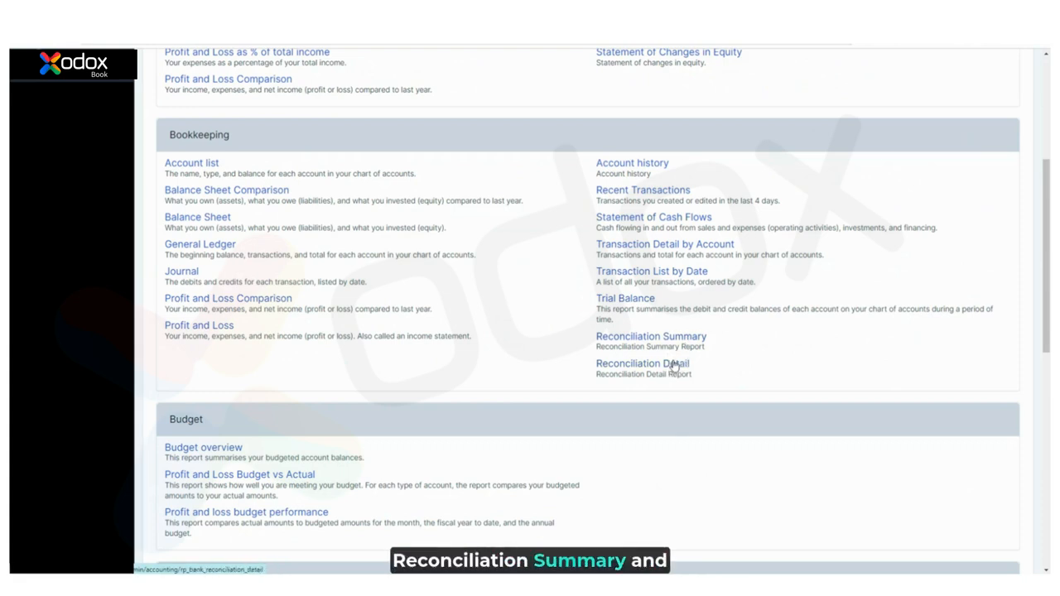
# Run the Reconciliation Detail report for VietABank with statement ending date 11/08/2024
pyautogui.click(899, 14)
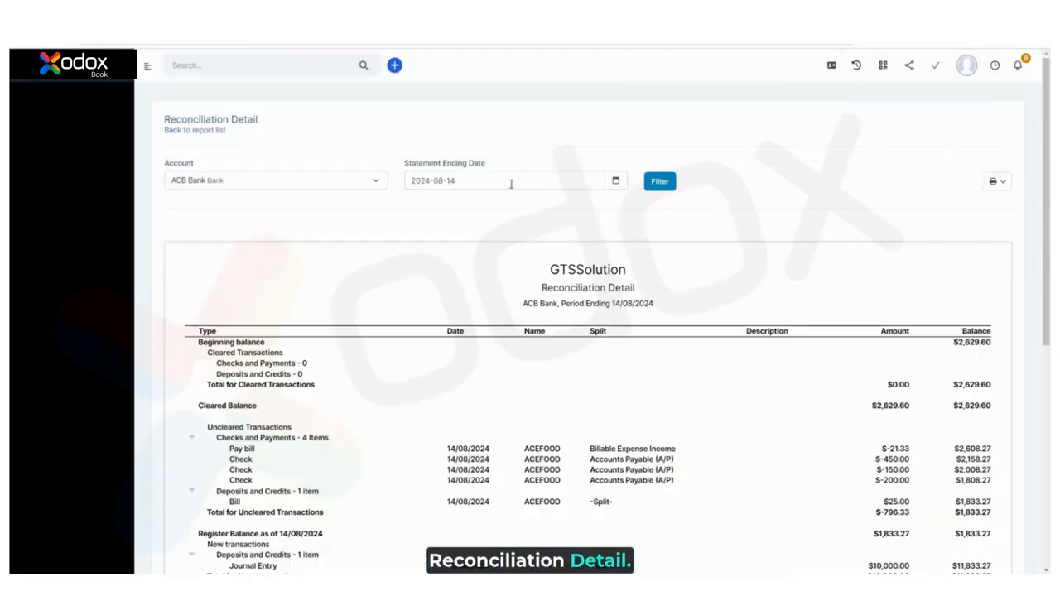
pyautogui.click(511, 184)
pyautogui.click(422, 287)
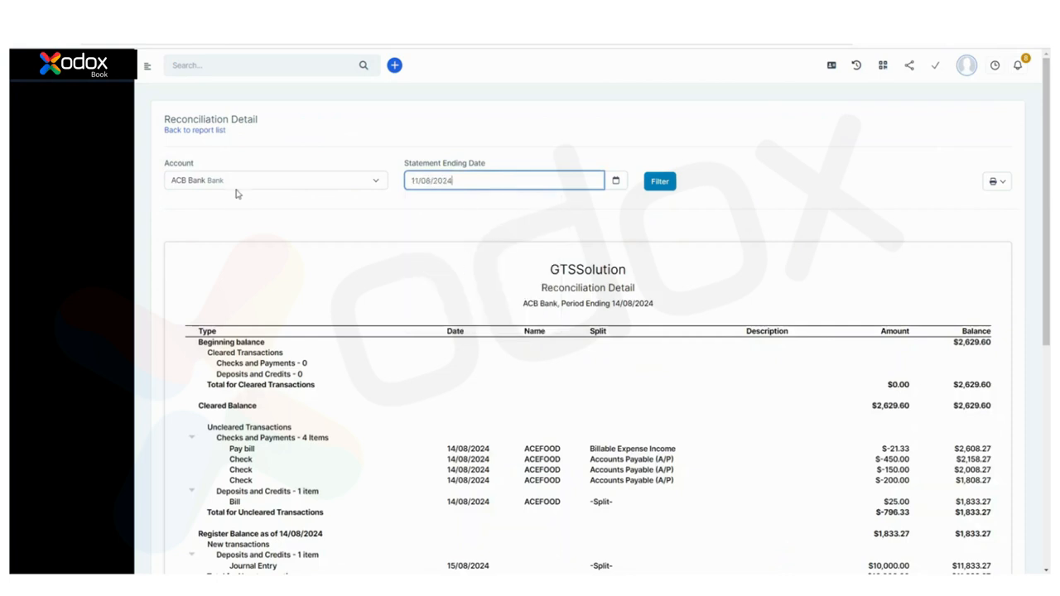
pyautogui.click(240, 183)
pyautogui.click(239, 288)
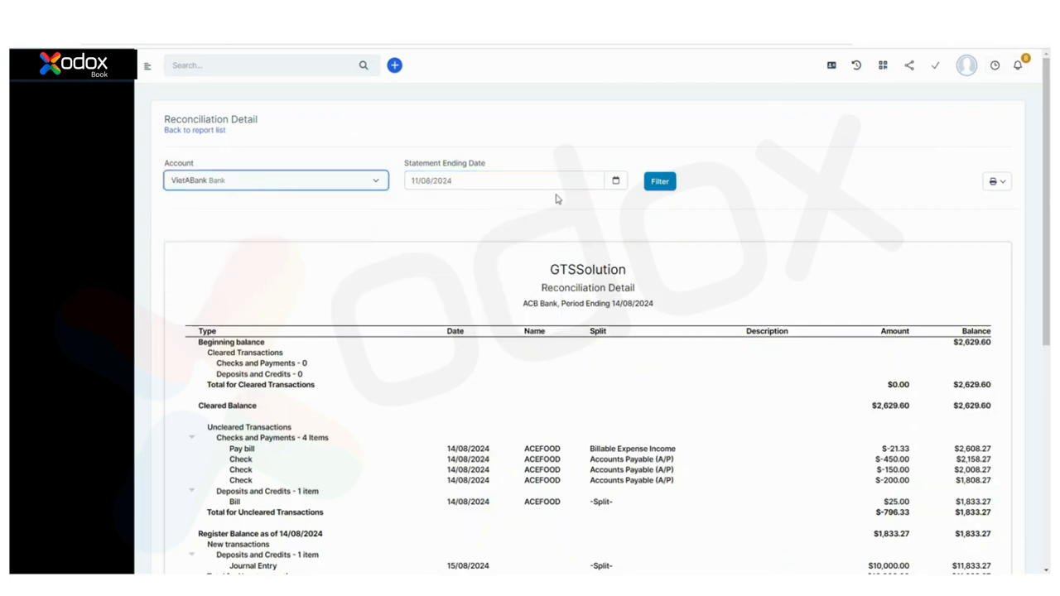
pyautogui.click(662, 184)
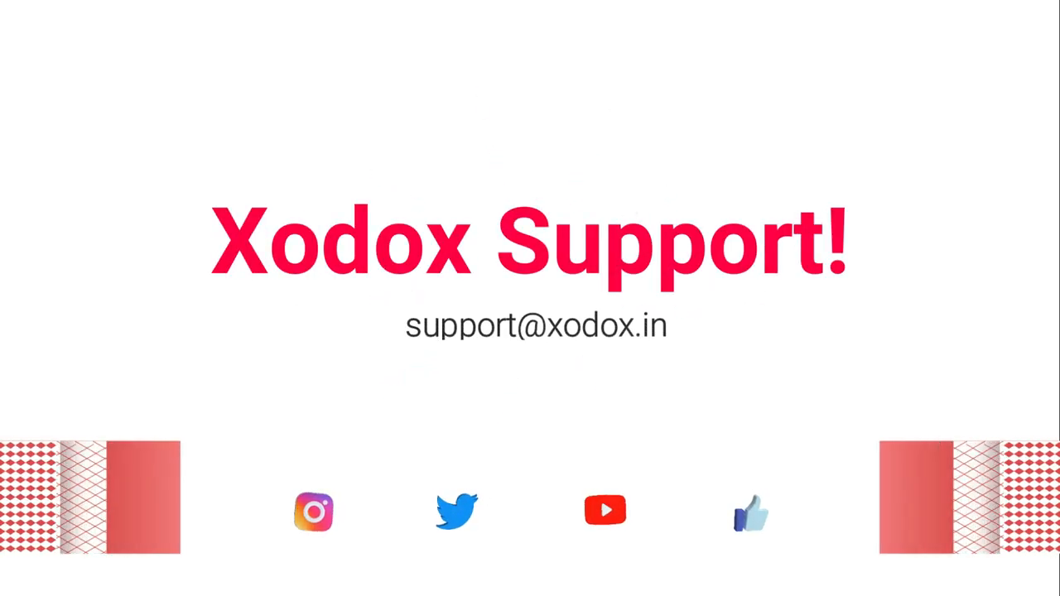